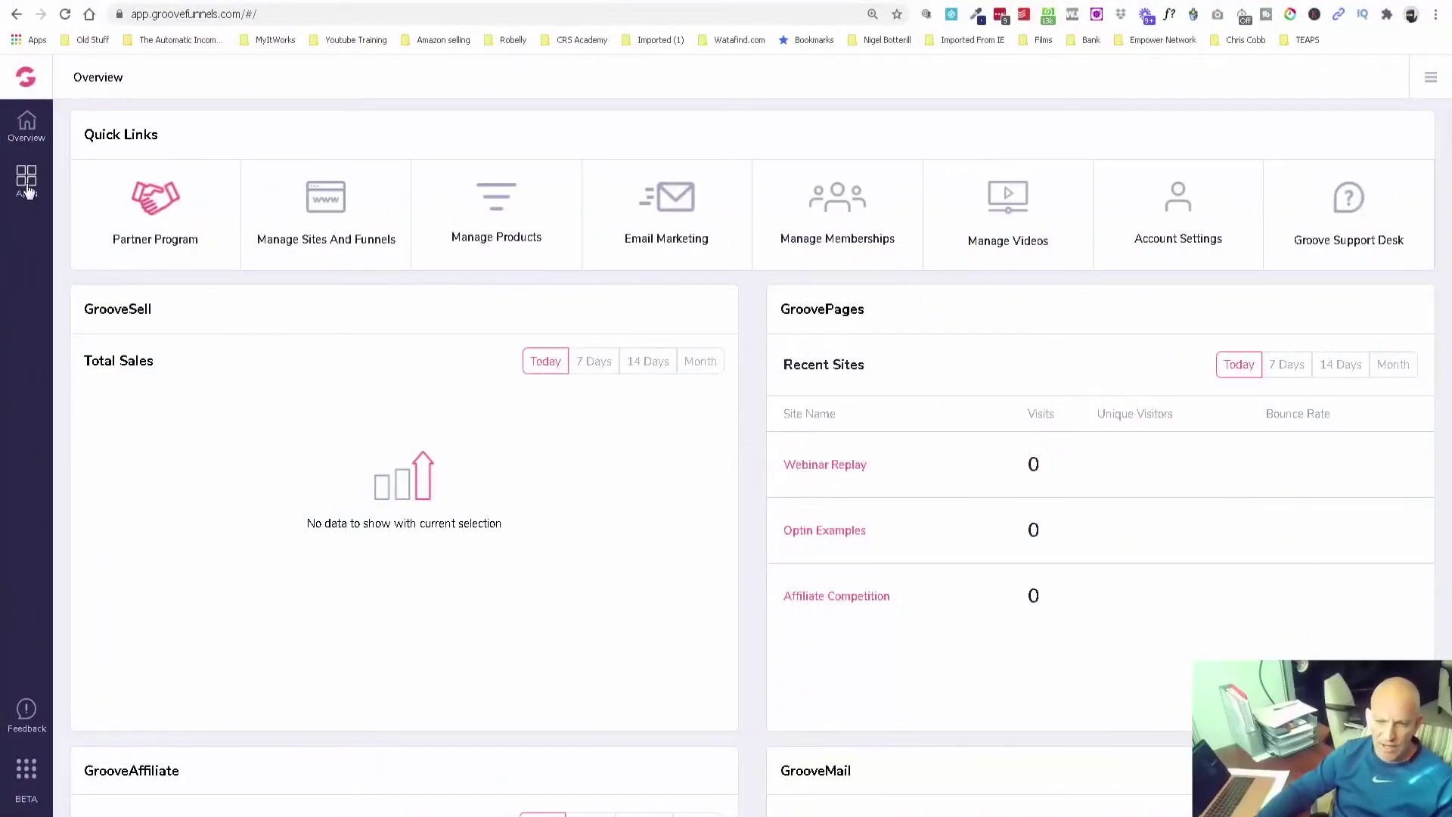
Step: Bring up the Groove apps list from the Overview dashboard
{"action": "left_click", "coordinate": [27, 184]}
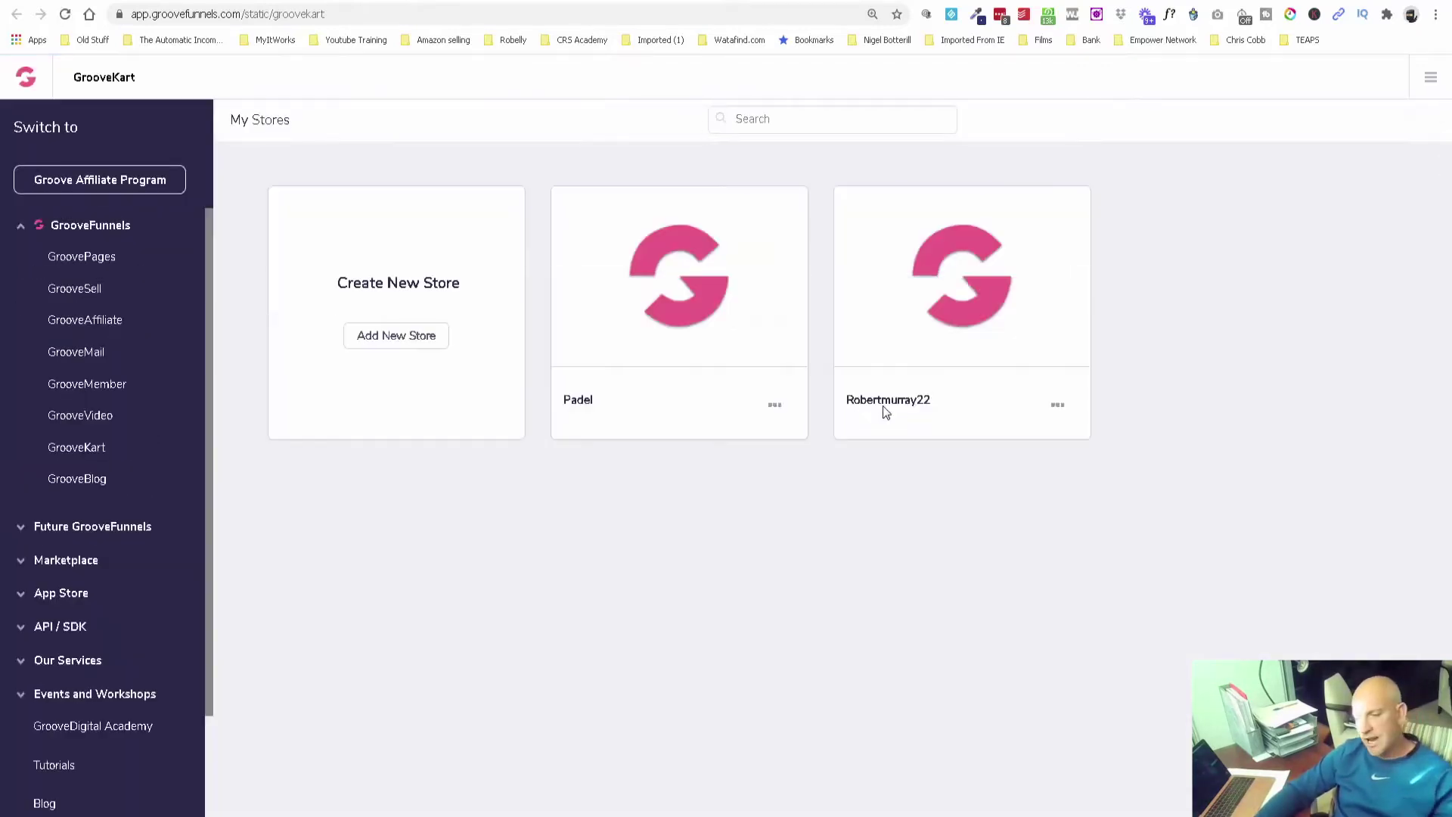
Step: Open the second GrooveKart store's Admin Dashboard, then the Optin Examples site in the GroovePages editor
{"action": "left_click", "coordinate": [1056, 406]}
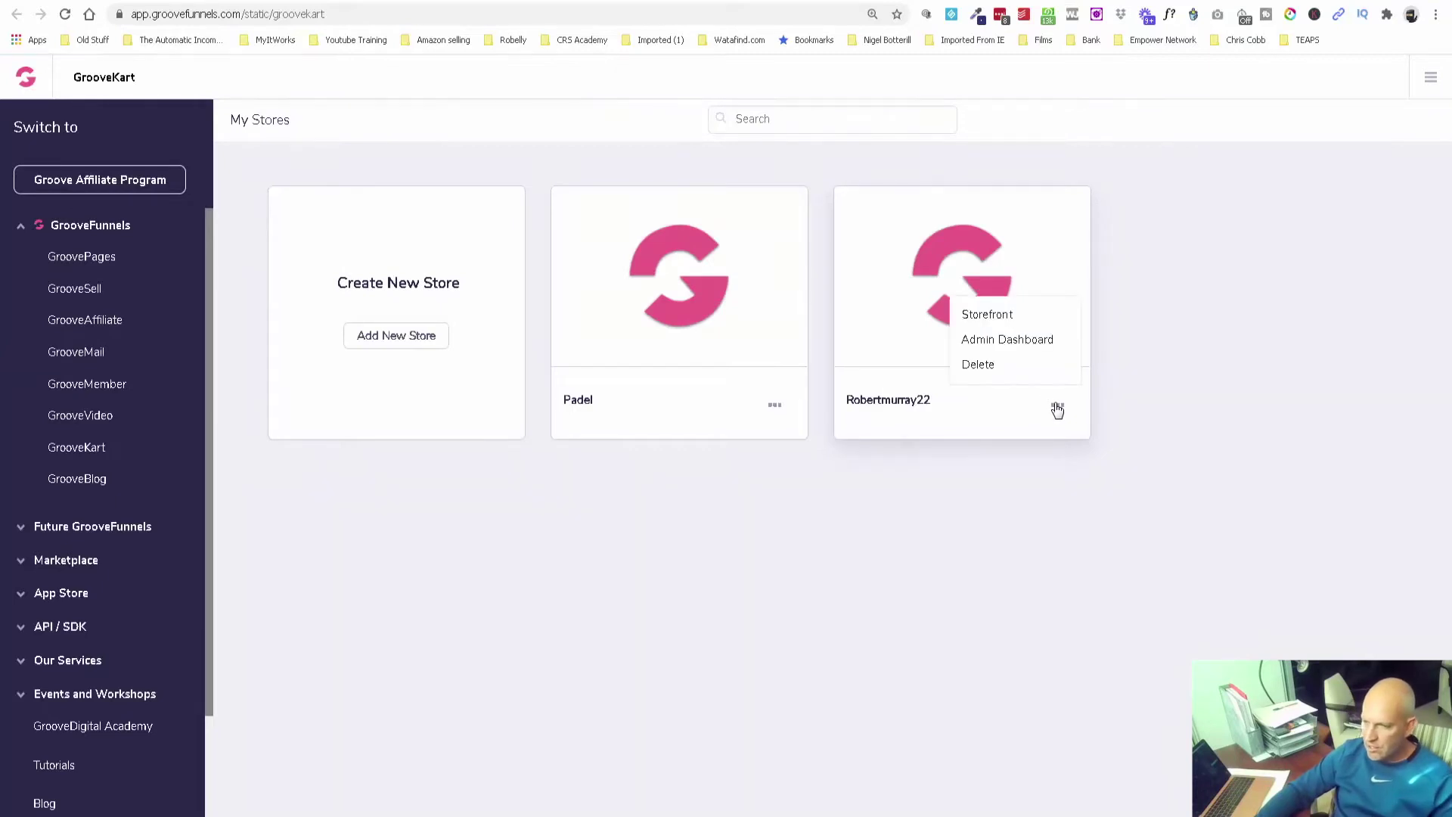
{"action": "left_click", "coordinate": [1024, 347]}
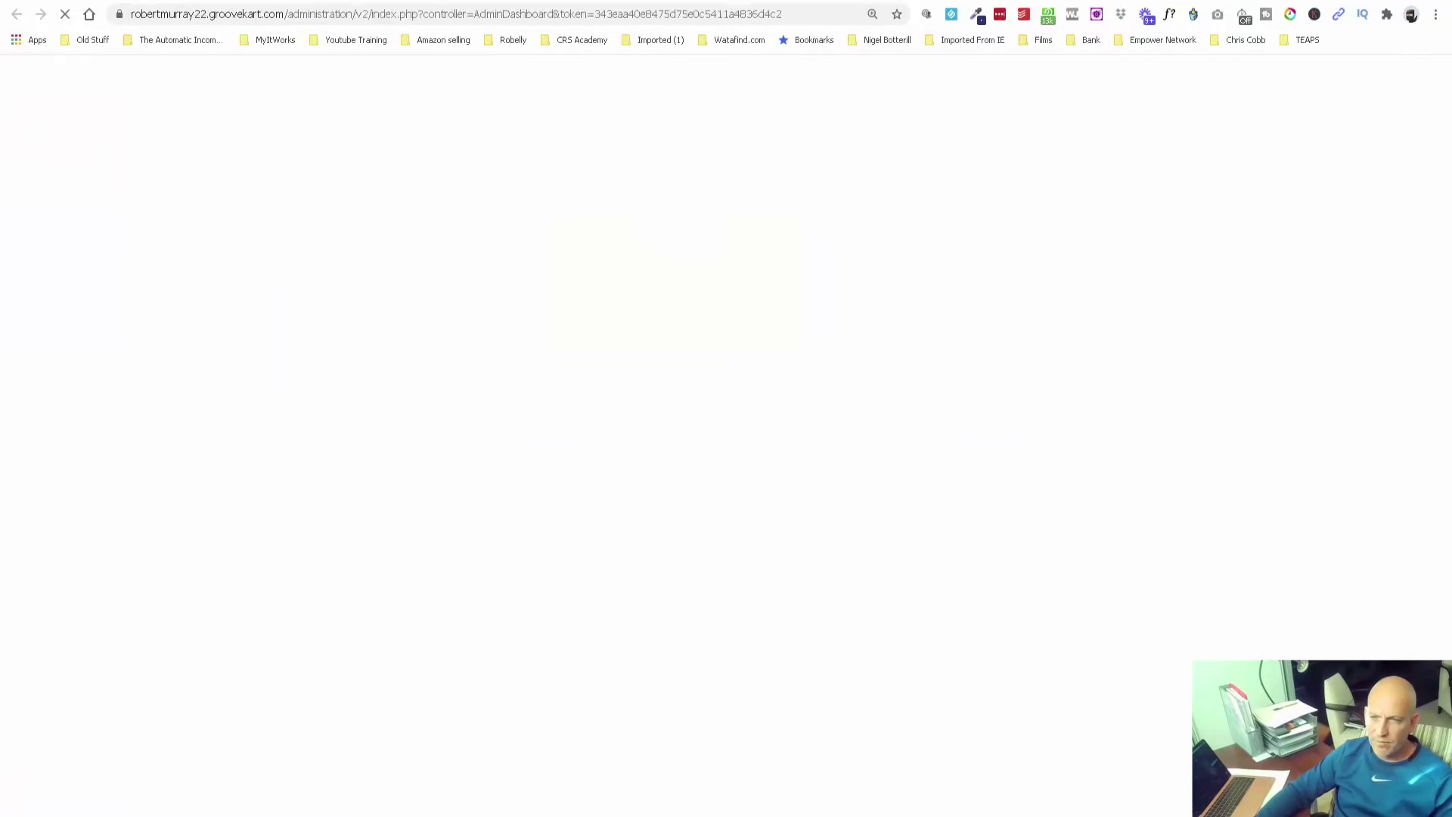
{"action": "left_click", "coordinate": [432, 217]}
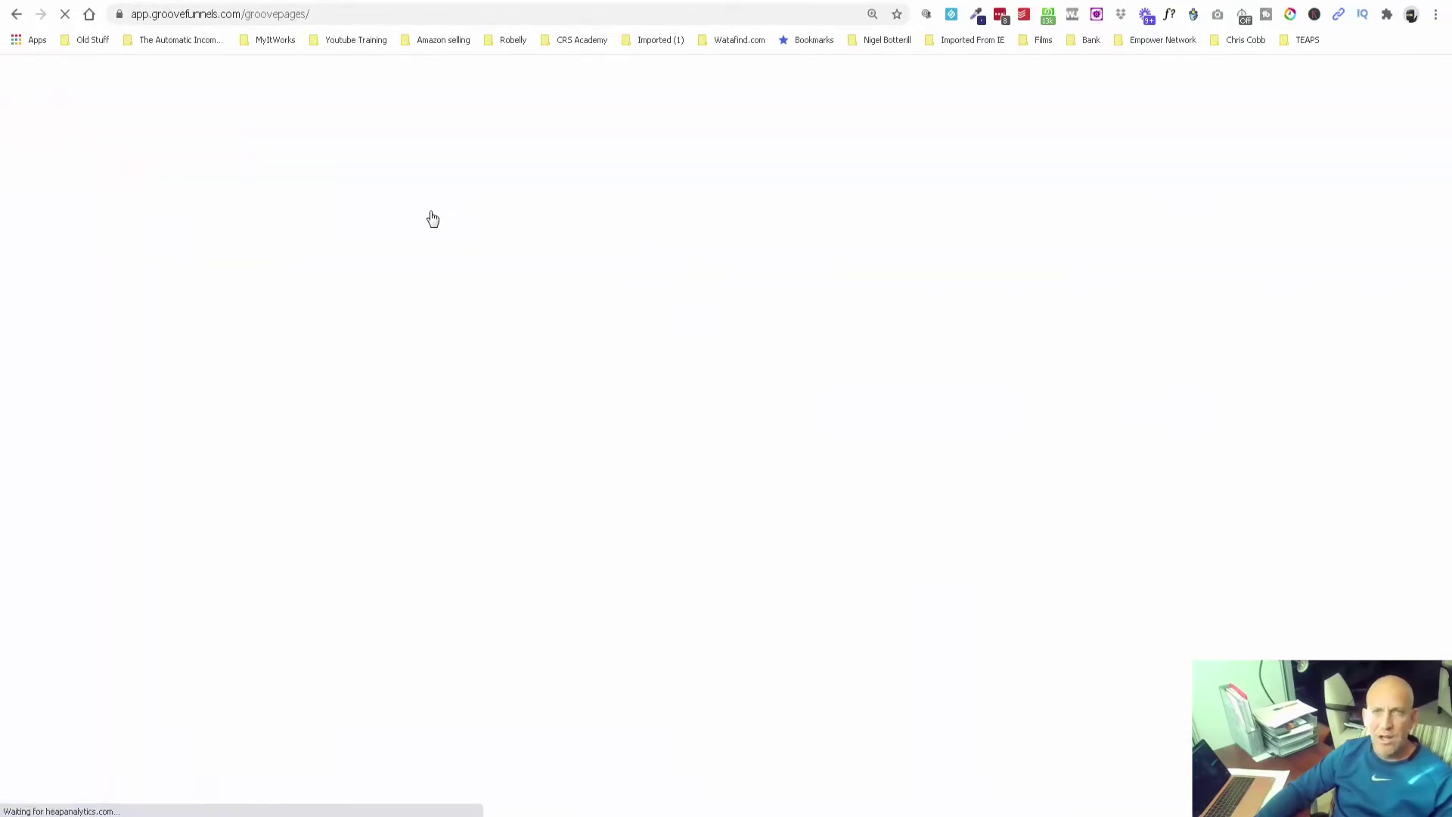
{"action": "mouse_move", "coordinate": [425, 285]}
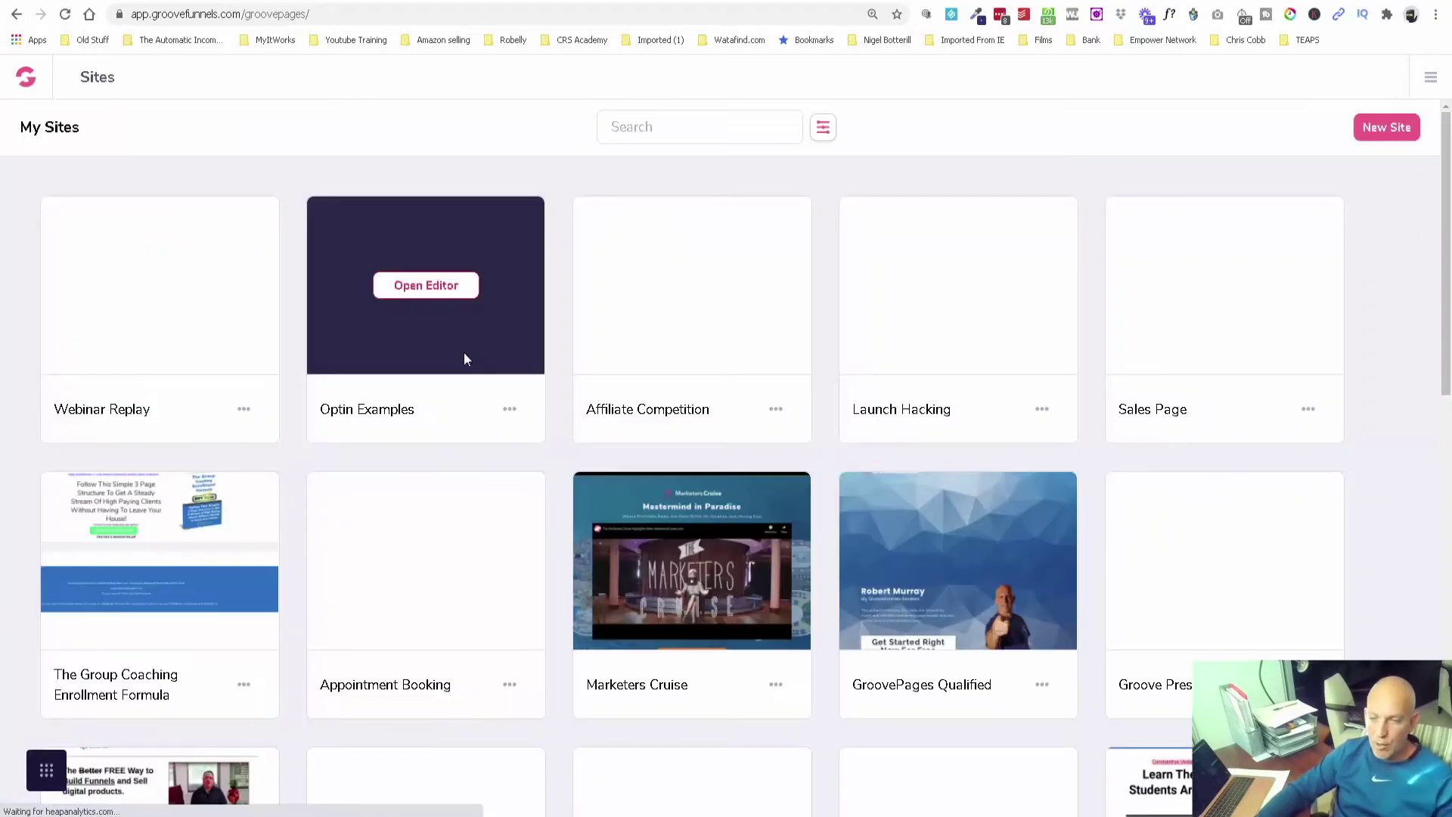
{"action": "left_click", "coordinate": [417, 292]}
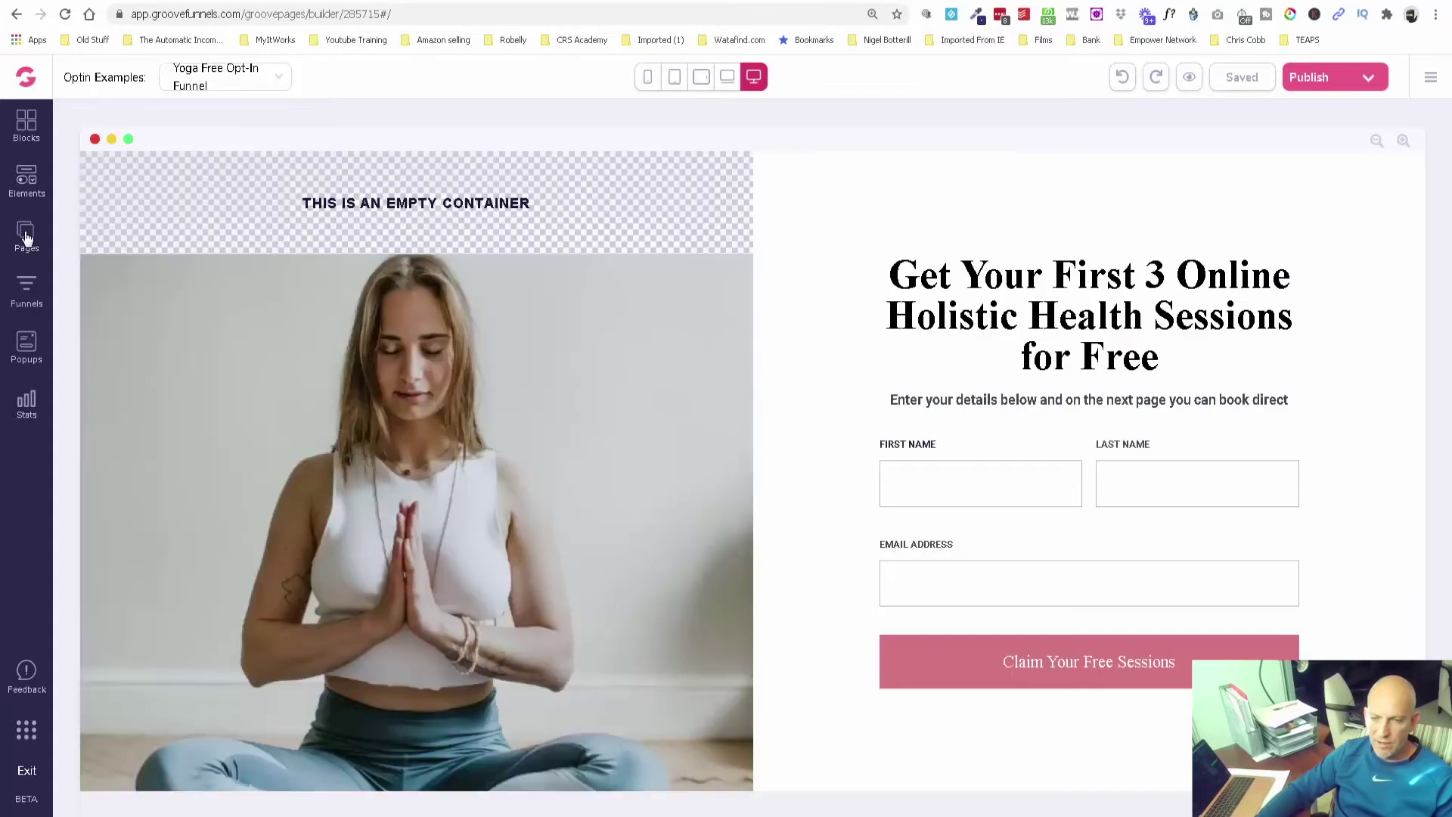
Step: Load the Home page from the Pages list, then bring up the GrooveKart store settings
{"action": "left_click", "coordinate": [26, 237]}
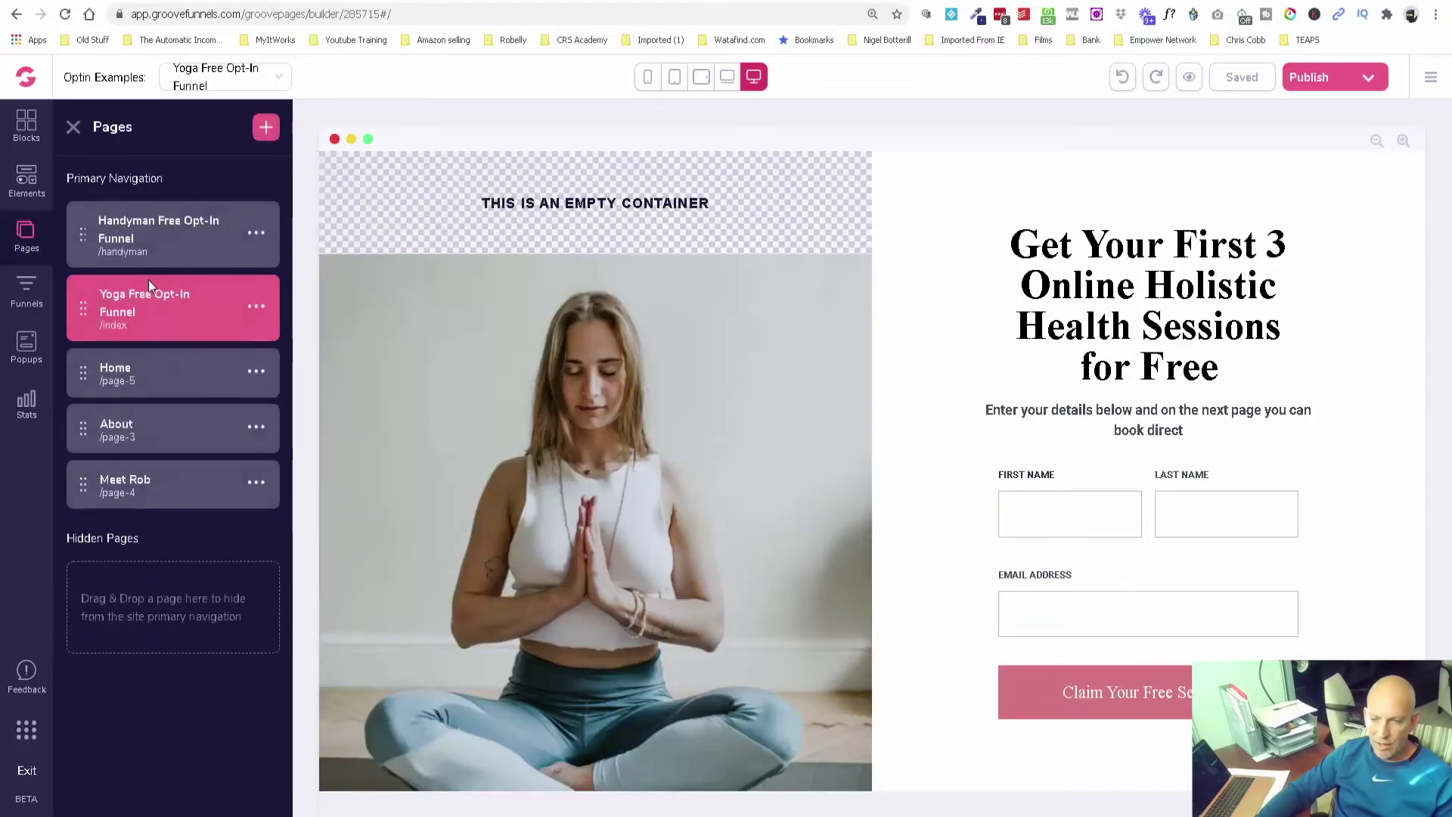
{"action": "left_click", "coordinate": [154, 371]}
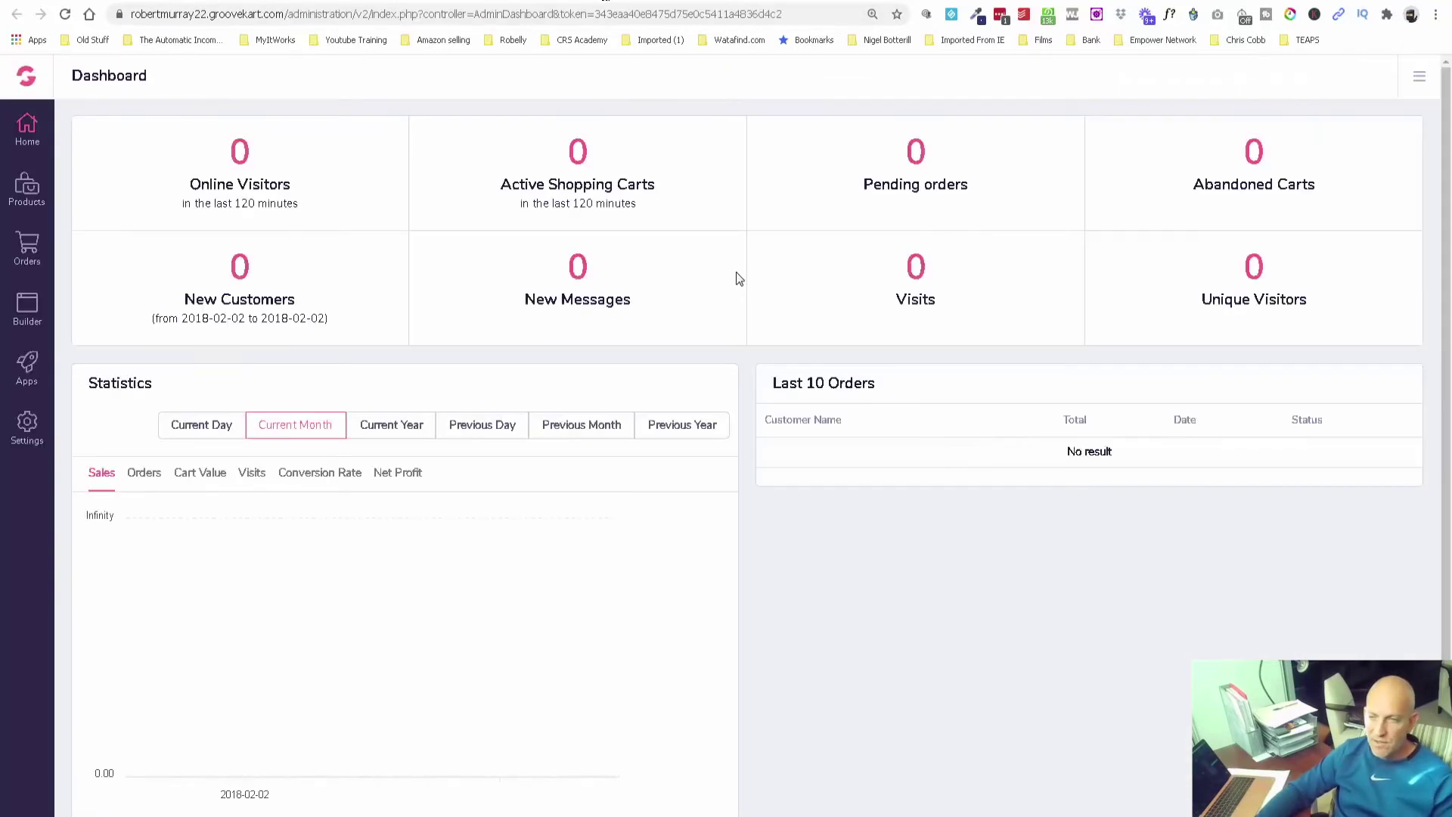
{"action": "left_click", "coordinate": [28, 421]}
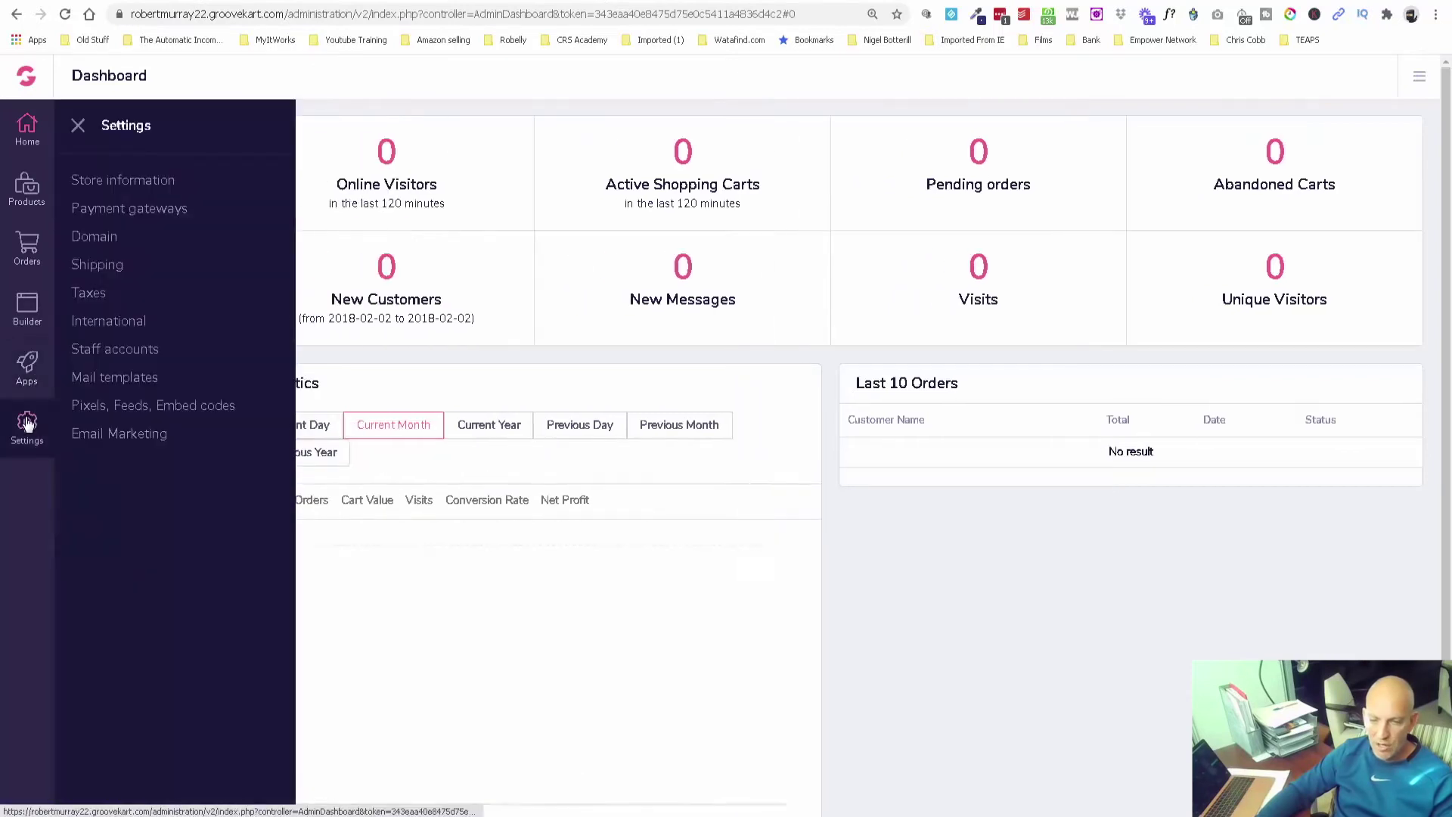
Step: View Store information, then scroll down the Mask Heaven homepage in the visual builder
{"action": "left_click", "coordinate": [121, 186]}
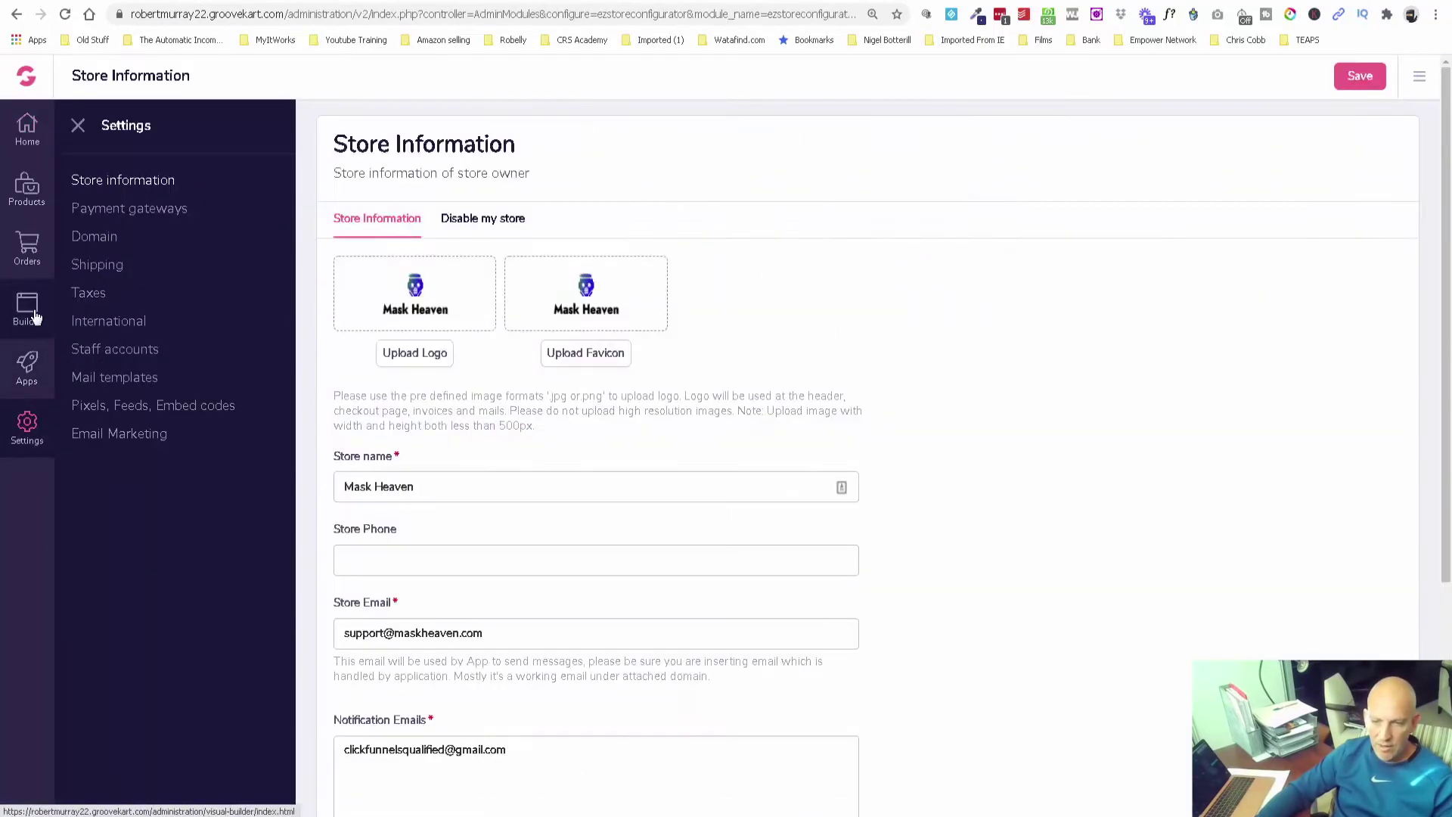
{"action": "left_click", "coordinate": [36, 316]}
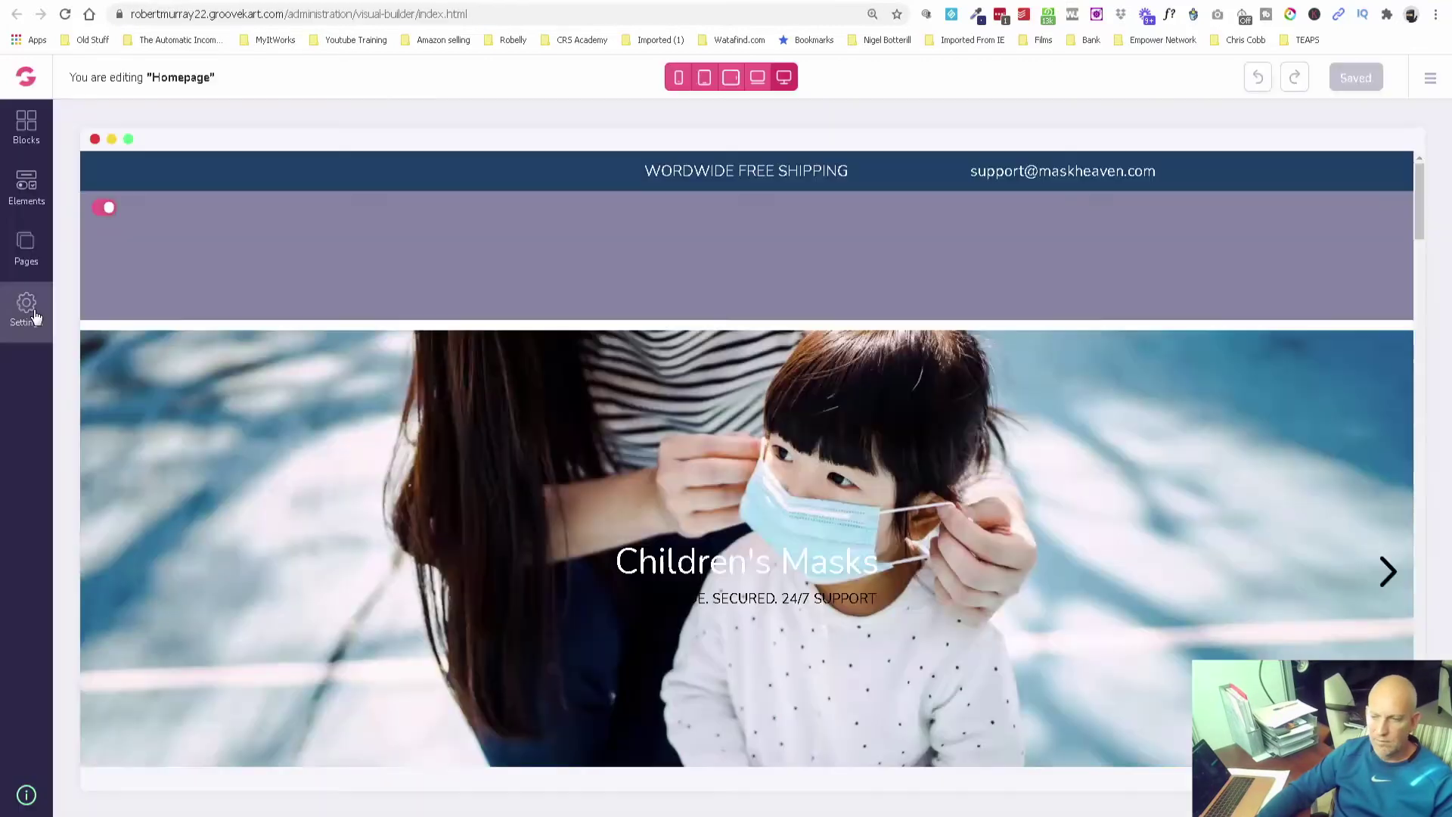
{"action": "scroll", "coordinate": [1271, 490], "scroll_direction": "down", "scroll_amount": 2}
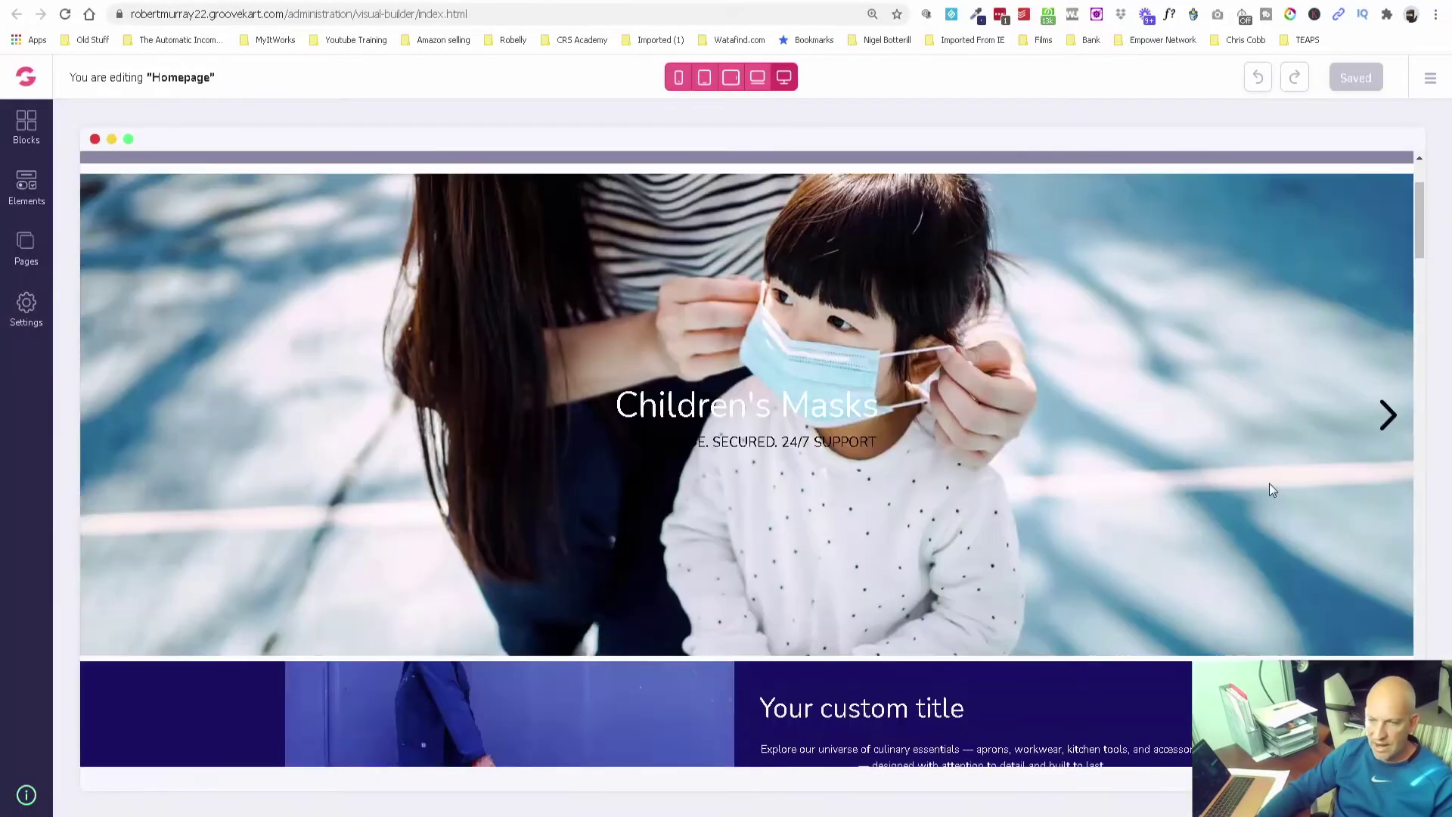
{"action": "scroll", "coordinate": [1267, 482], "scroll_direction": "down", "scroll_amount": 3}
{"action": "scroll", "coordinate": [1261, 475], "scroll_direction": "down", "scroll_amount": 4}
{"action": "scroll", "coordinate": [1252, 457], "scroll_direction": "down", "scroll_amount": 5}
{"action": "scroll", "coordinate": [1250, 457], "scroll_direction": "down", "scroll_amount": 4}
{"action": "scroll", "coordinate": [1245, 421], "scroll_direction": "down", "scroll_amount": 5}
{"action": "scroll", "coordinate": [1245, 421], "scroll_direction": "down", "scroll_amount": 5}
{"action": "scroll", "coordinate": [1244, 421], "scroll_direction": "down", "scroll_amount": 2}
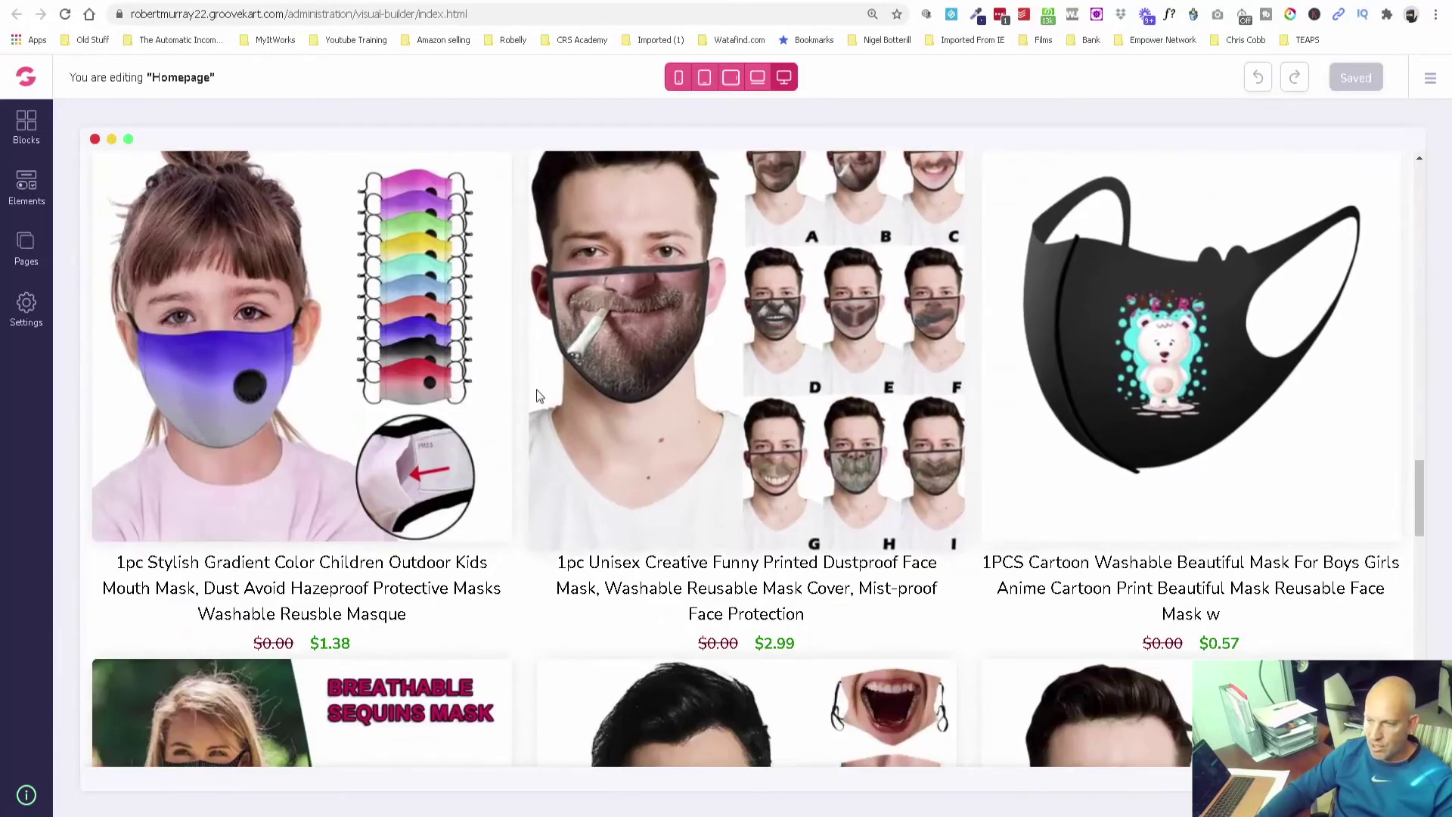
{"action": "scroll", "coordinate": [533, 396], "scroll_direction": "down", "scroll_amount": 4}
{"action": "scroll", "coordinate": [422, 387], "scroll_direction": "down", "scroll_amount": 3}
{"action": "scroll", "coordinate": [528, 394], "scroll_direction": "down", "scroll_amount": 5}
{"action": "scroll", "coordinate": [810, 391], "scroll_direction": "down", "scroll_amount": 5}
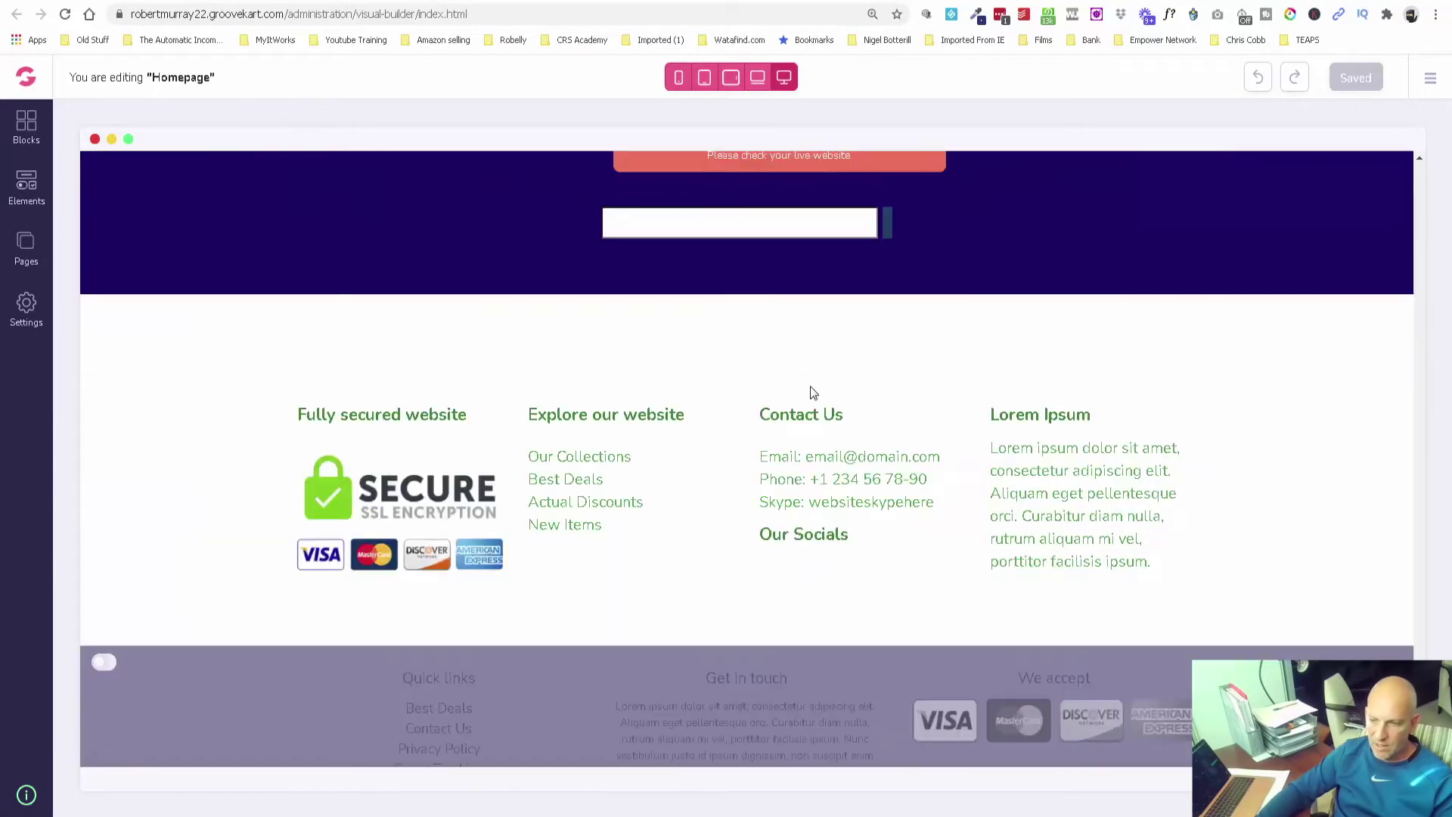
Step: Scroll back up and inspect the hamburger menu's Groovekart admin panel link
{"action": "scroll", "coordinate": [868, 388], "scroll_direction": "up", "scroll_amount": 8}
{"action": "scroll", "coordinate": [868, 389], "scroll_direction": "up", "scroll_amount": 10}
{"action": "scroll", "coordinate": [868, 389], "scroll_direction": "up", "scroll_amount": 8}
{"action": "scroll", "coordinate": [868, 388], "scroll_direction": "up", "scroll_amount": 10}
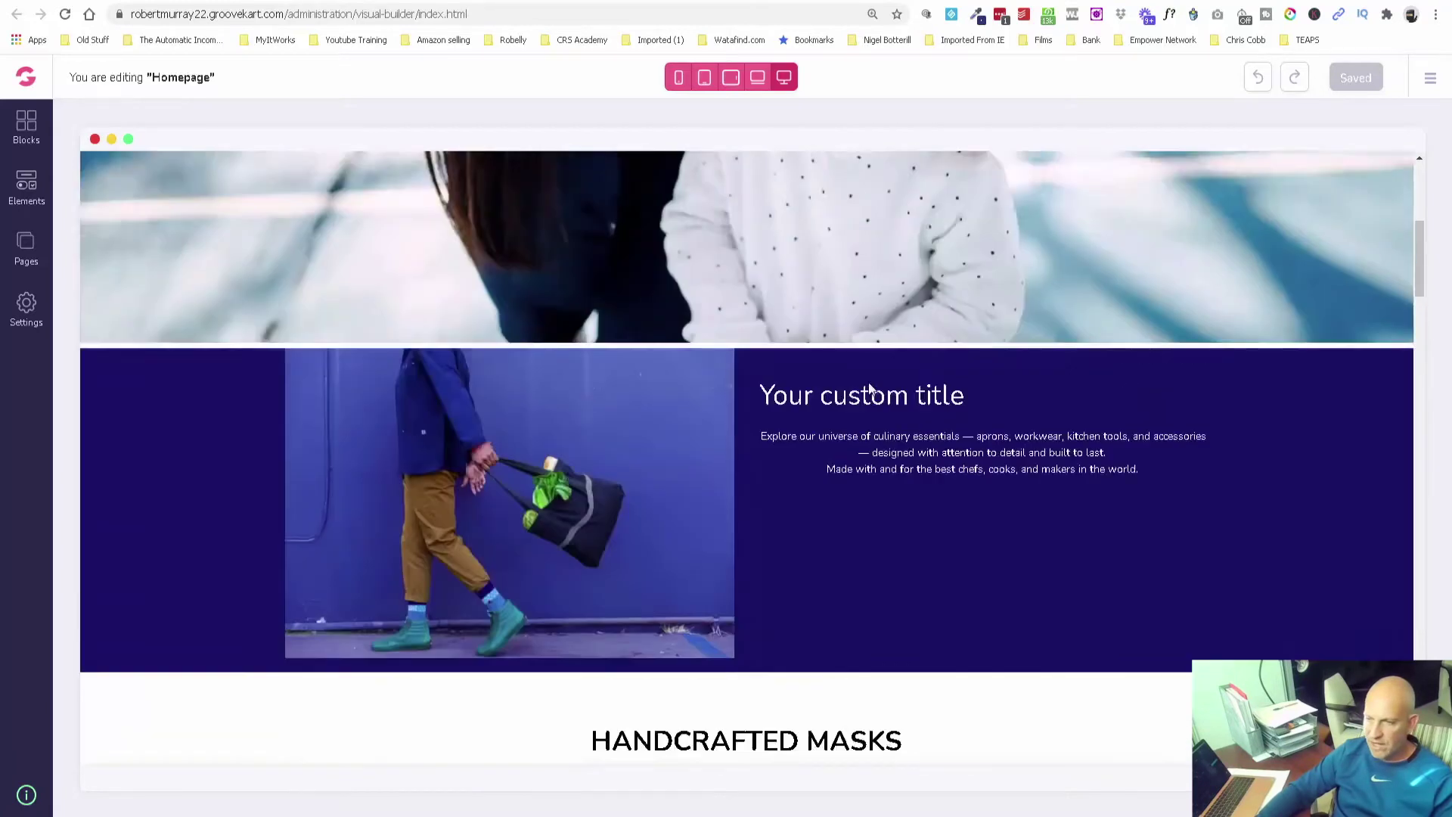
{"action": "scroll", "coordinate": [868, 383], "scroll_direction": "up", "scroll_amount": 10}
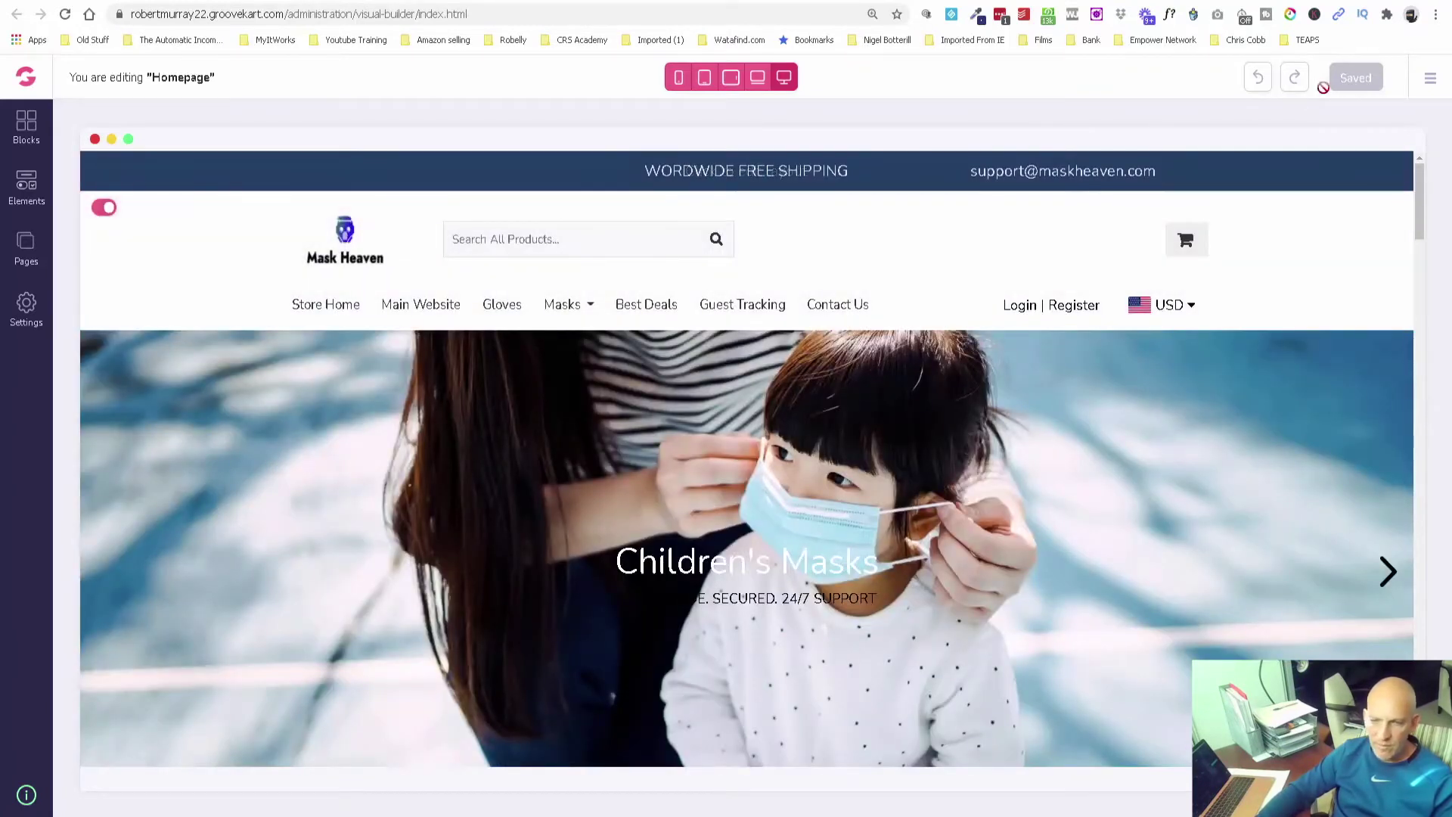
{"action": "left_click", "coordinate": [1430, 83]}
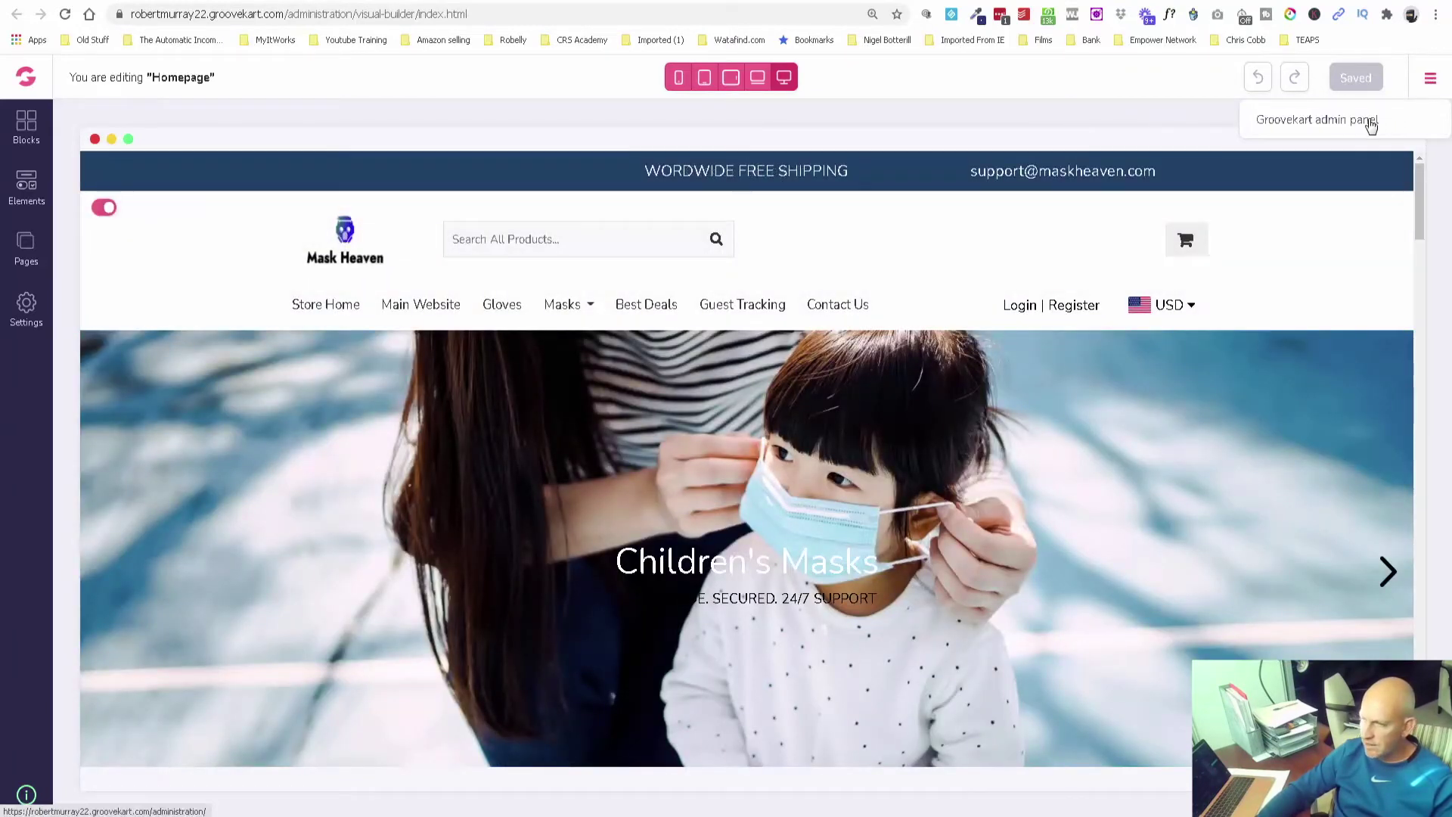
{"action": "right_click", "coordinate": [1242, 226]}
Step: Dismiss the link menu and look over the live Mask Heaven storefront
{"action": "left_click", "coordinate": [1306, 237]}
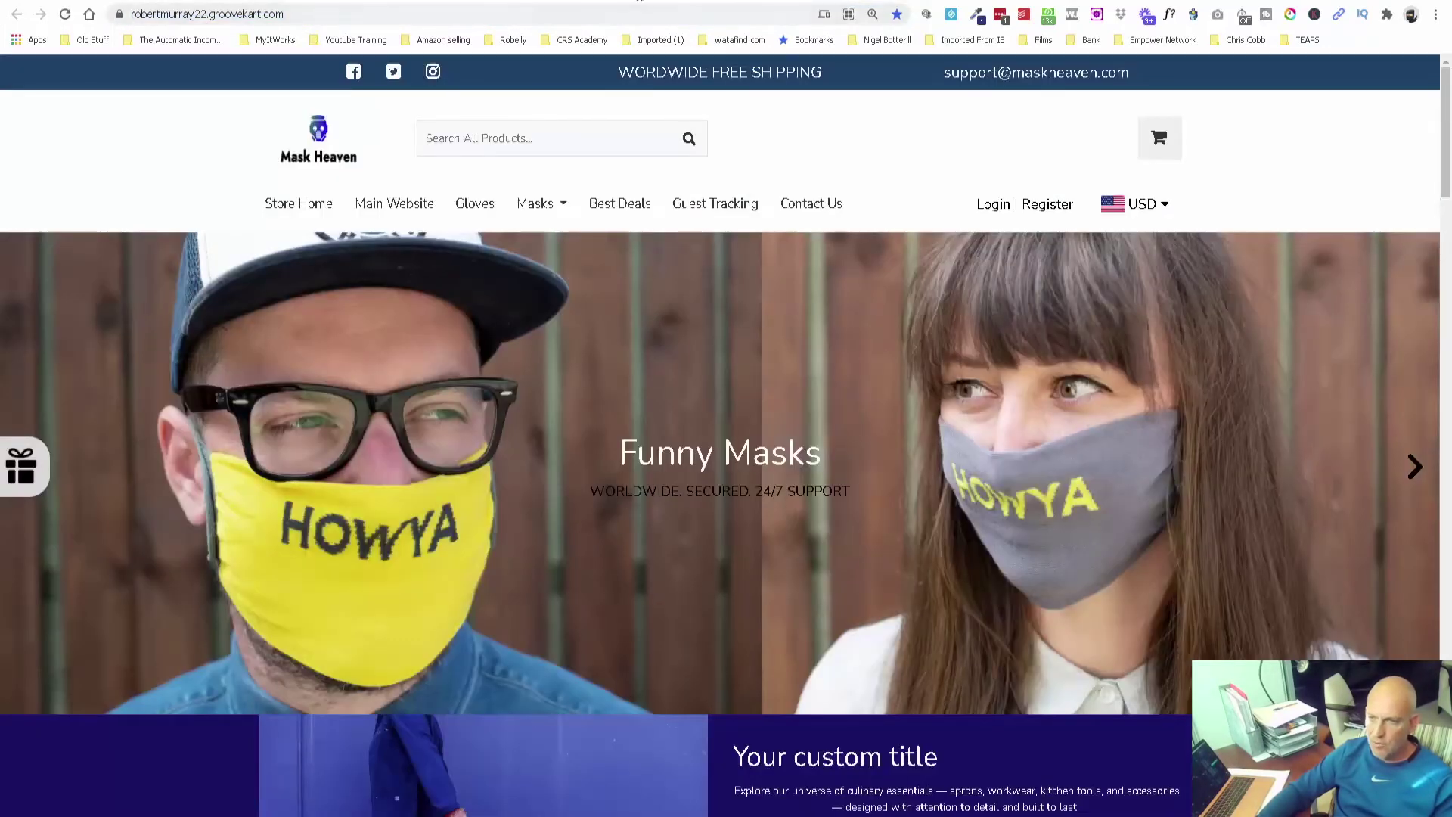
{"action": "scroll", "coordinate": [492, 411], "scroll_direction": "down", "scroll_amount": 2}
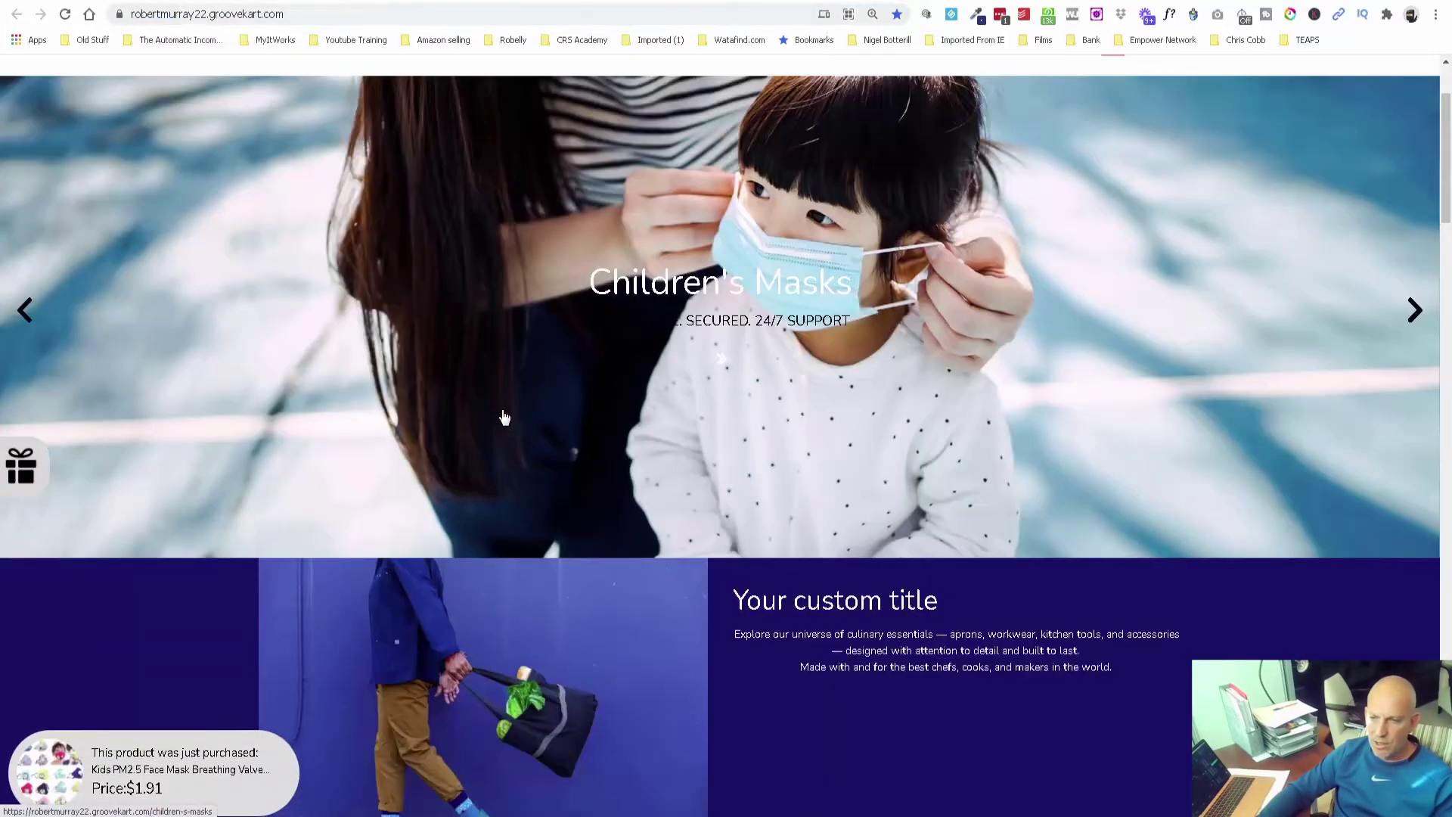
{"action": "scroll", "coordinate": [502, 415], "scroll_direction": "down", "scroll_amount": 4}
{"action": "scroll", "coordinate": [499, 405], "scroll_direction": "up", "scroll_amount": 4}
{"action": "scroll", "coordinate": [496, 399], "scroll_direction": "up", "scroll_amount": 2}
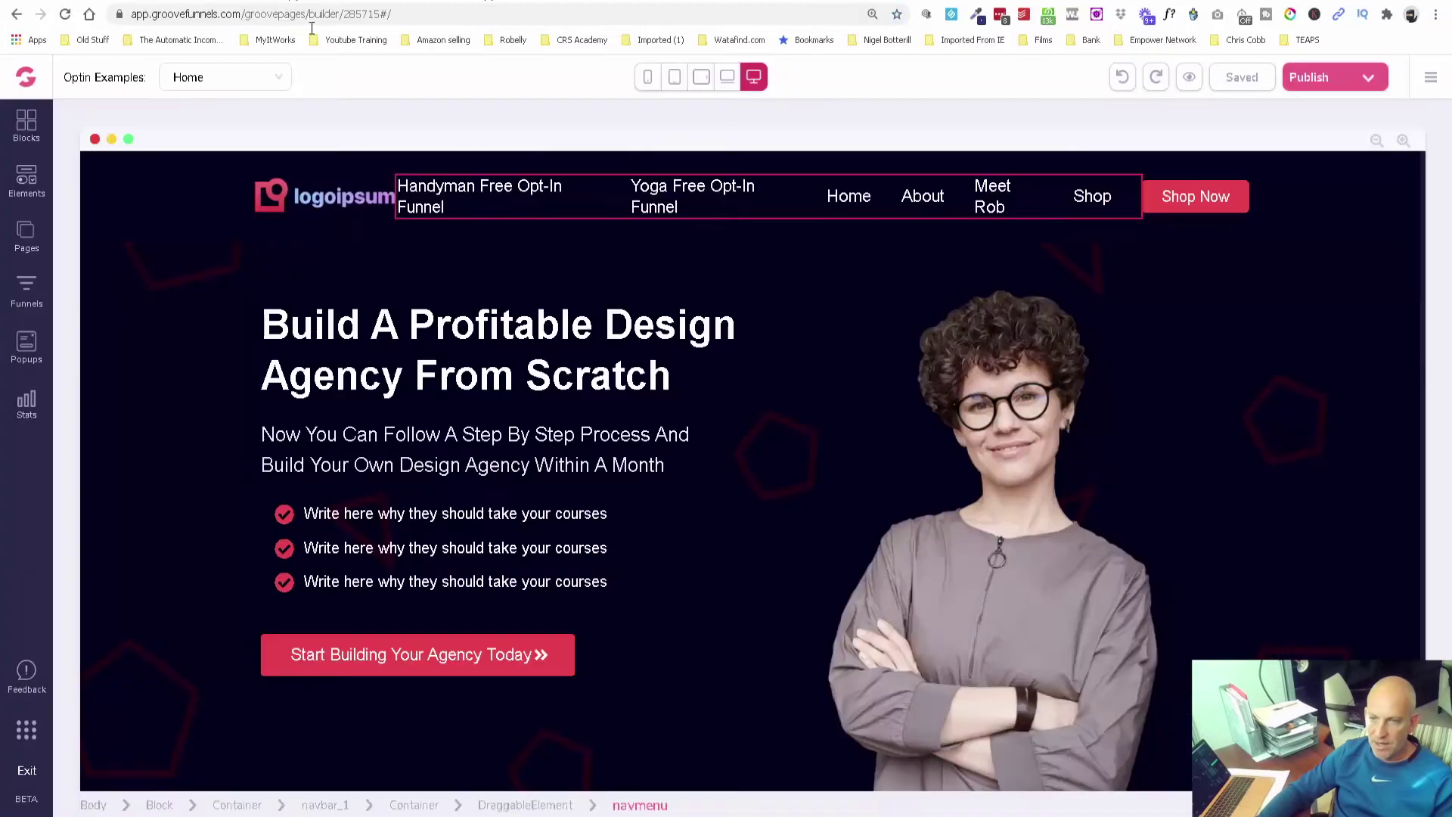
Step: Move the Handyman and Yoga Free Opt-In Funnel pages into Hidden Pages
{"action": "left_click", "coordinate": [26, 236]}
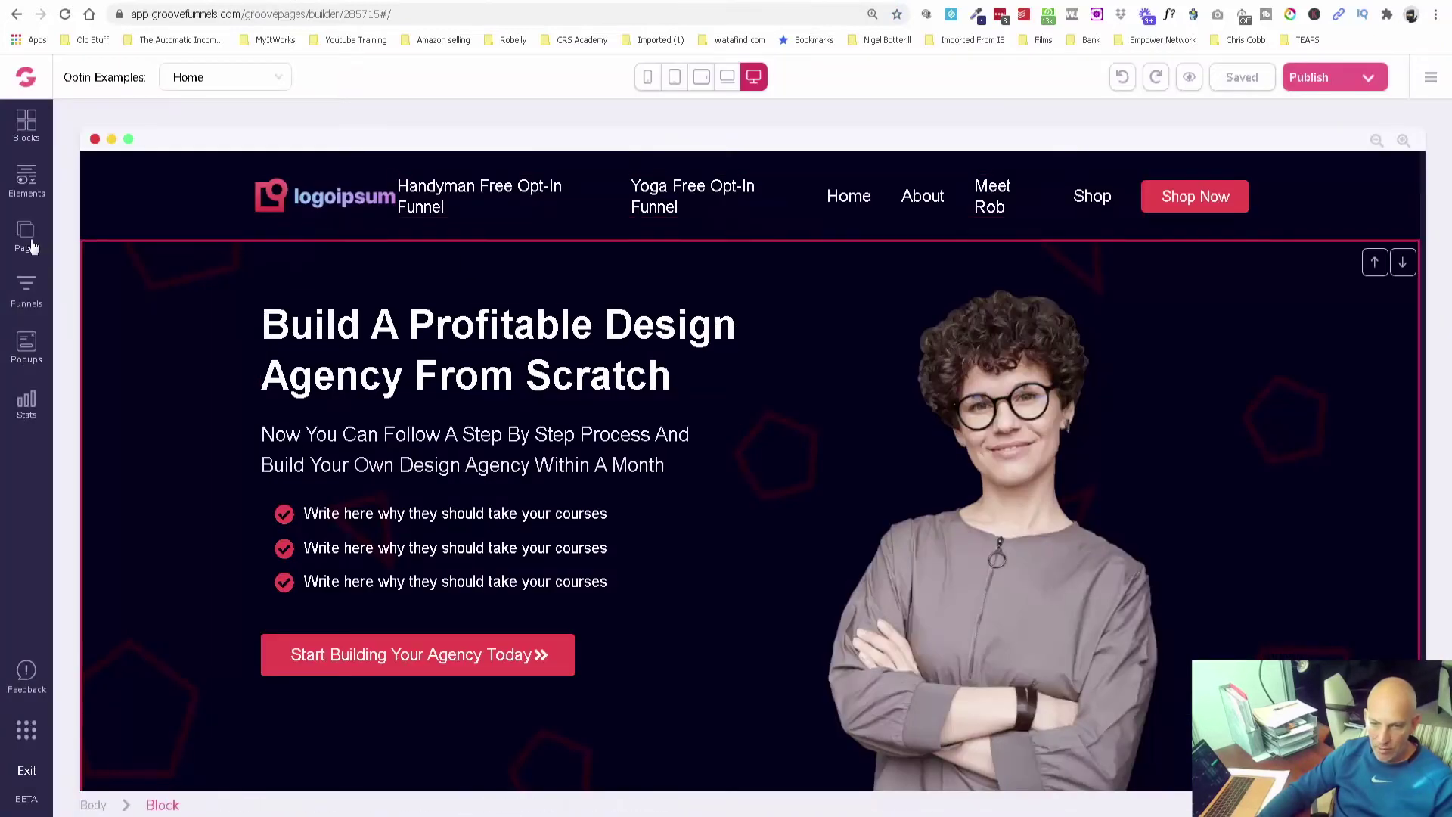
{"action": "left_click_drag", "start_coordinate": [160, 266], "coordinate": [159, 559]}
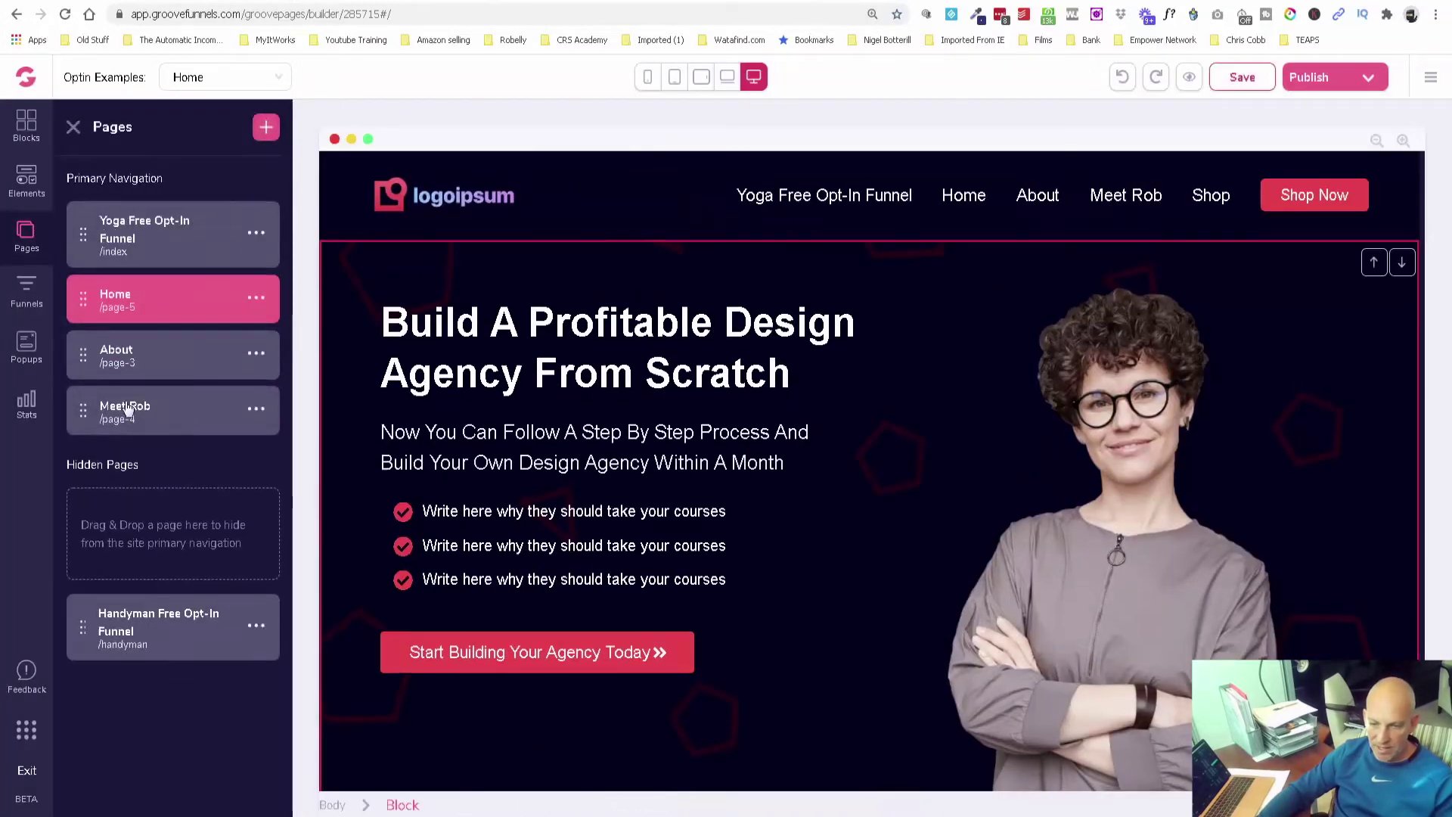
{"action": "left_click_drag", "start_coordinate": [150, 238], "coordinate": [147, 580]}
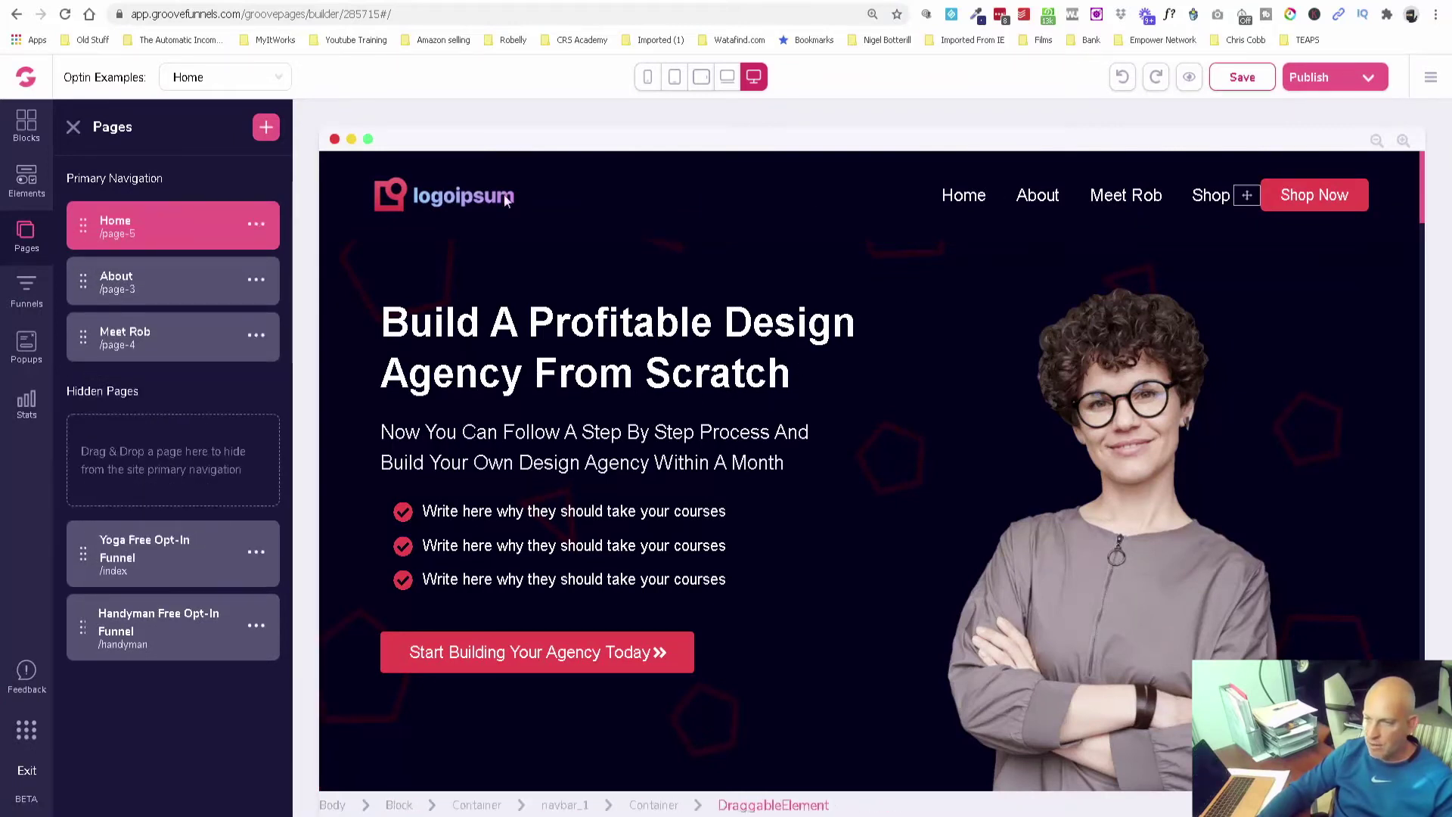
{"action": "left_click", "coordinate": [73, 127]}
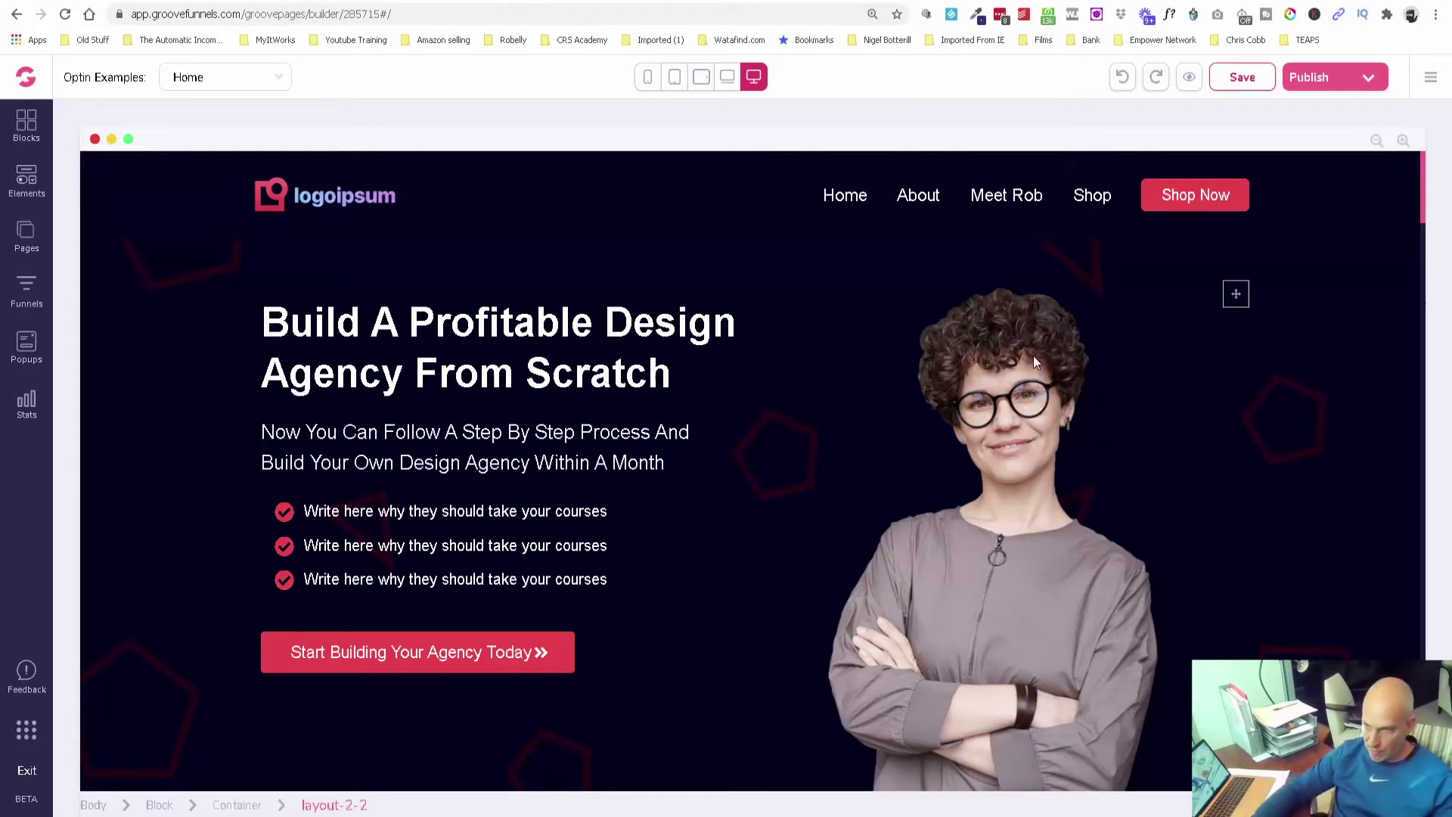
Step: Reopen the Pages list and select the Shop navigation item
{"action": "scroll", "coordinate": [542, 423], "scroll_direction": "down", "scroll_amount": 3}
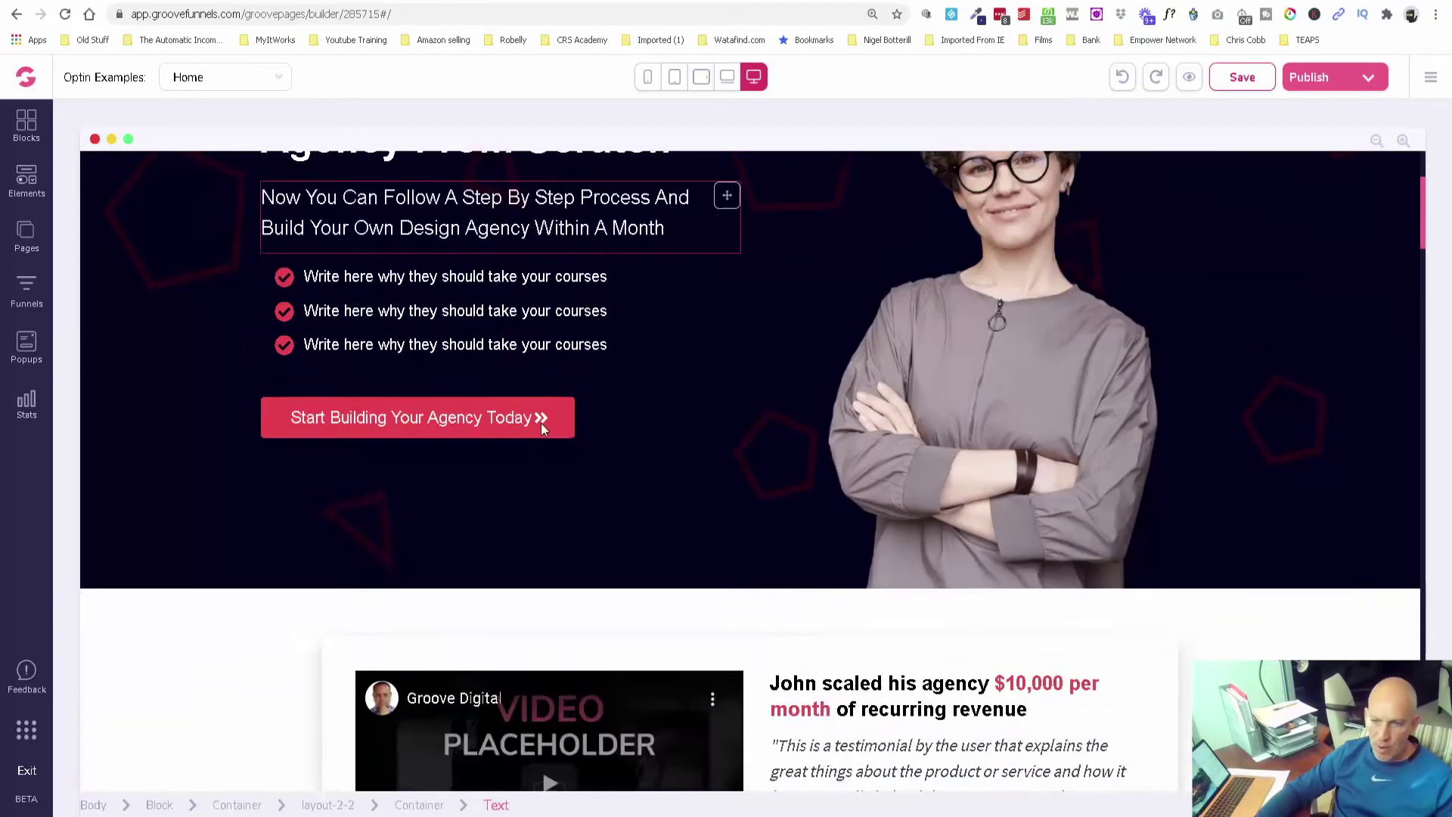
{"action": "scroll", "coordinate": [547, 422], "scroll_direction": "up", "scroll_amount": 3}
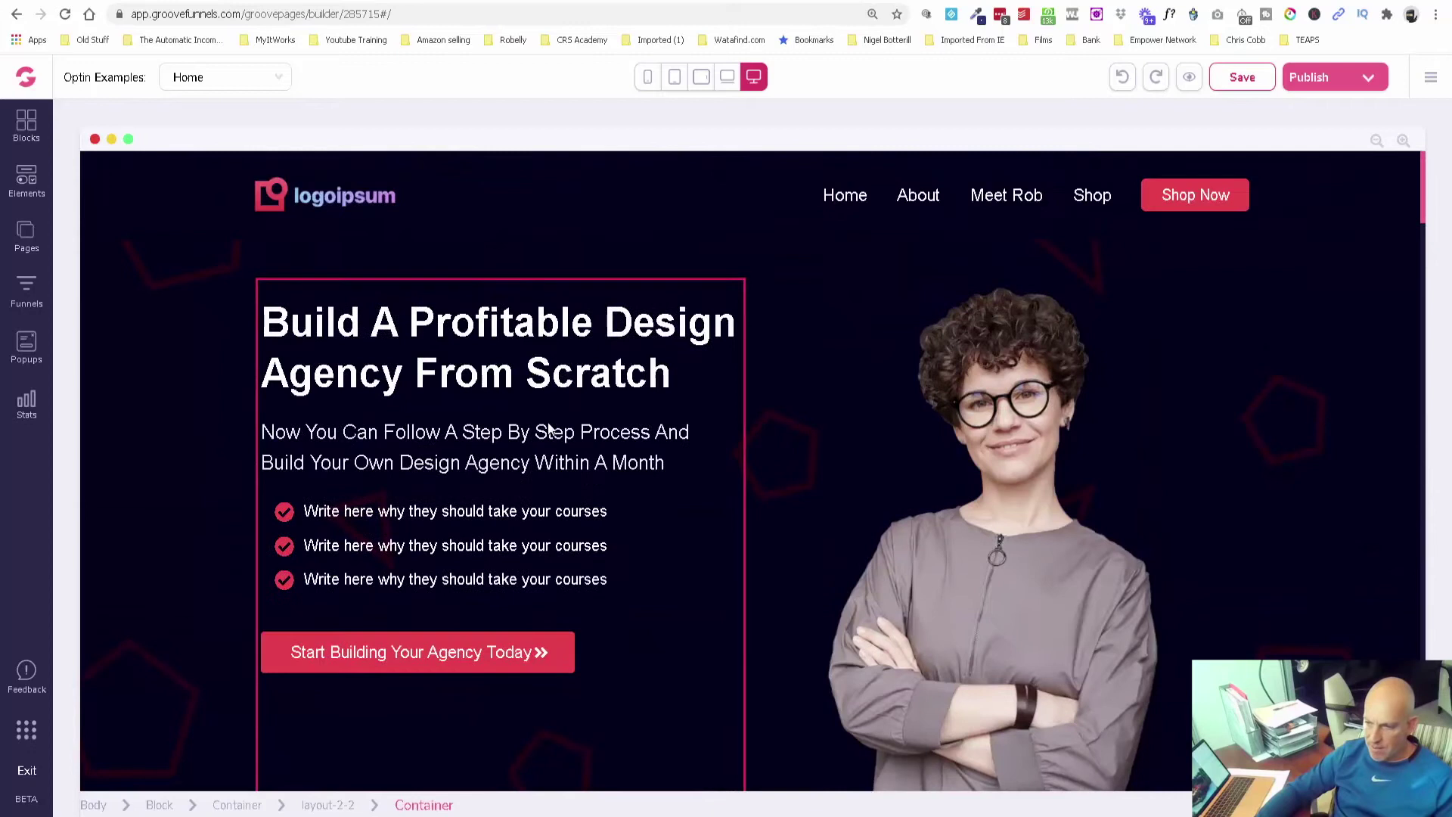
{"action": "left_click", "coordinate": [26, 235]}
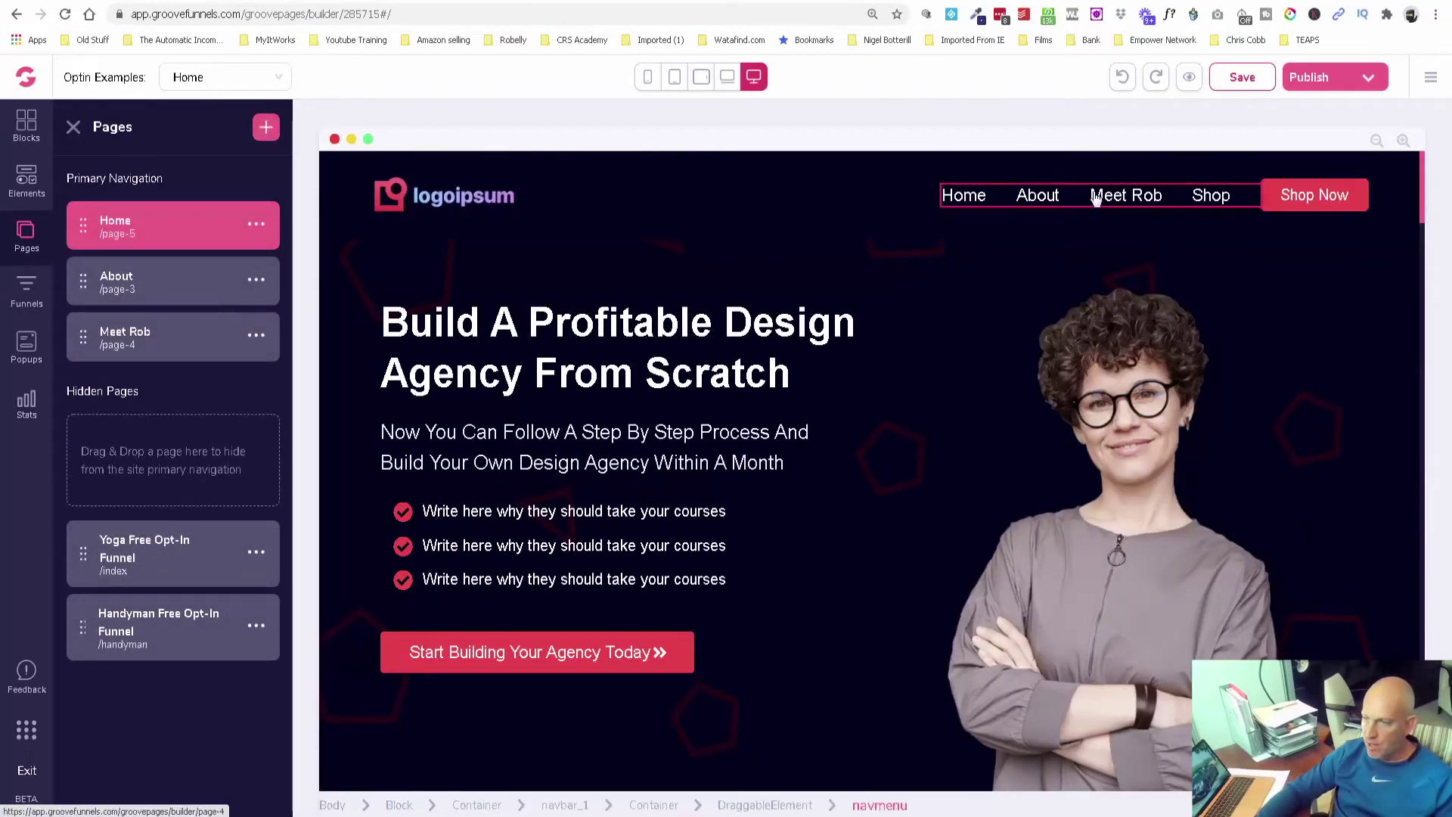
{"action": "left_click", "coordinate": [1214, 197]}
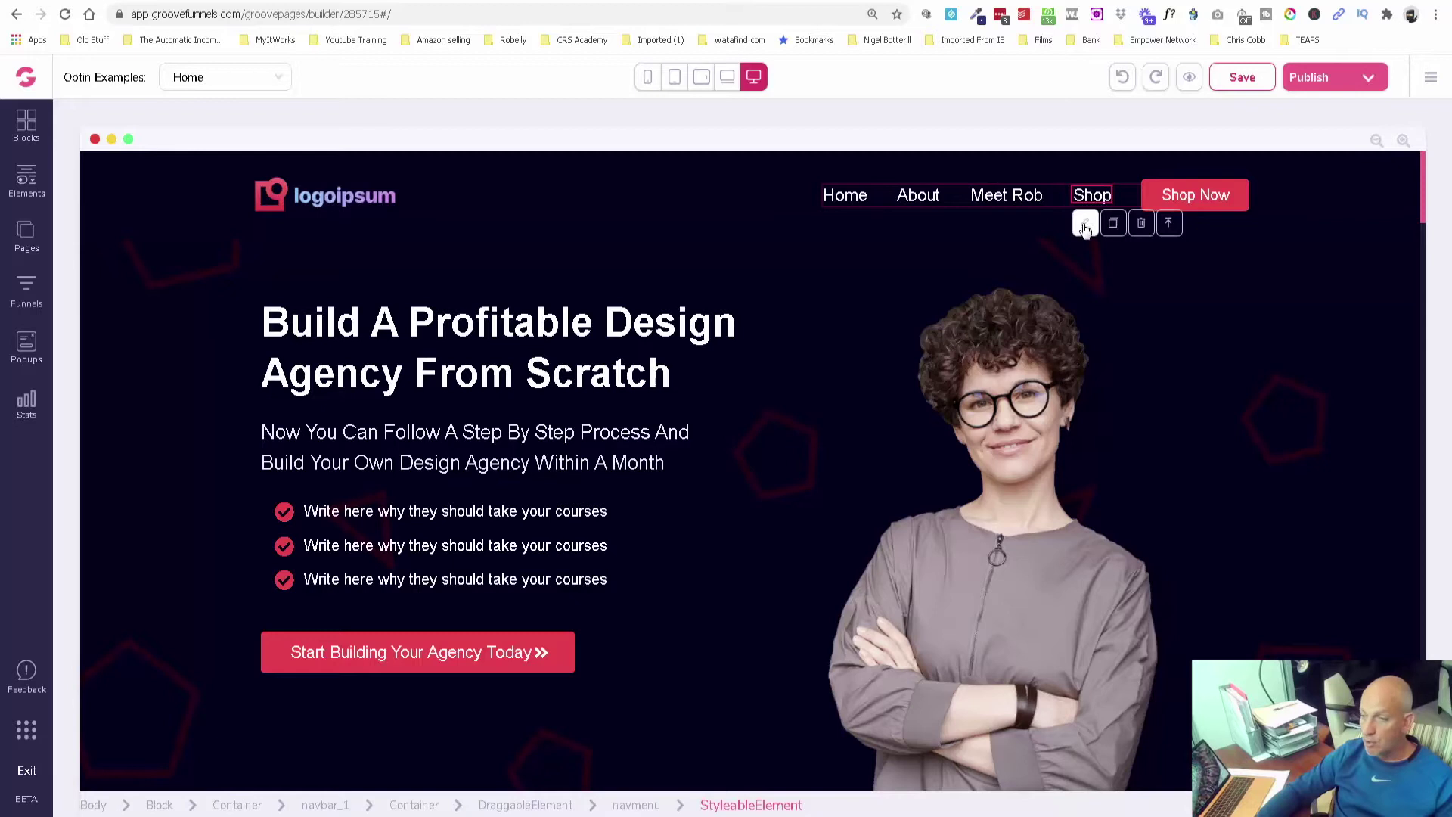
Step: Reduce the menu to one external link labelled Shop, pointing to an external URL
{"action": "left_click", "coordinate": [1084, 226]}
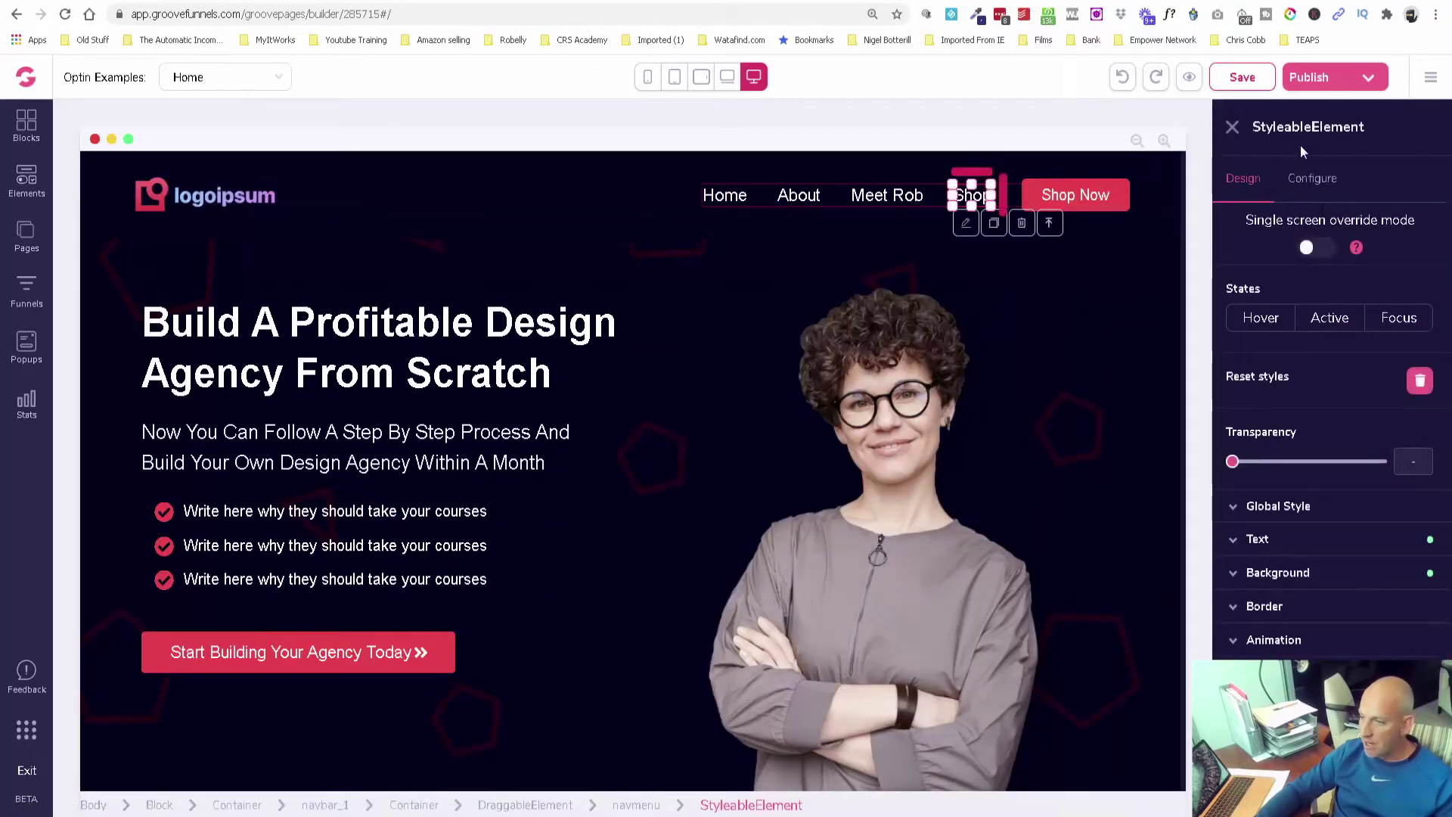
{"action": "left_click", "coordinate": [1318, 184]}
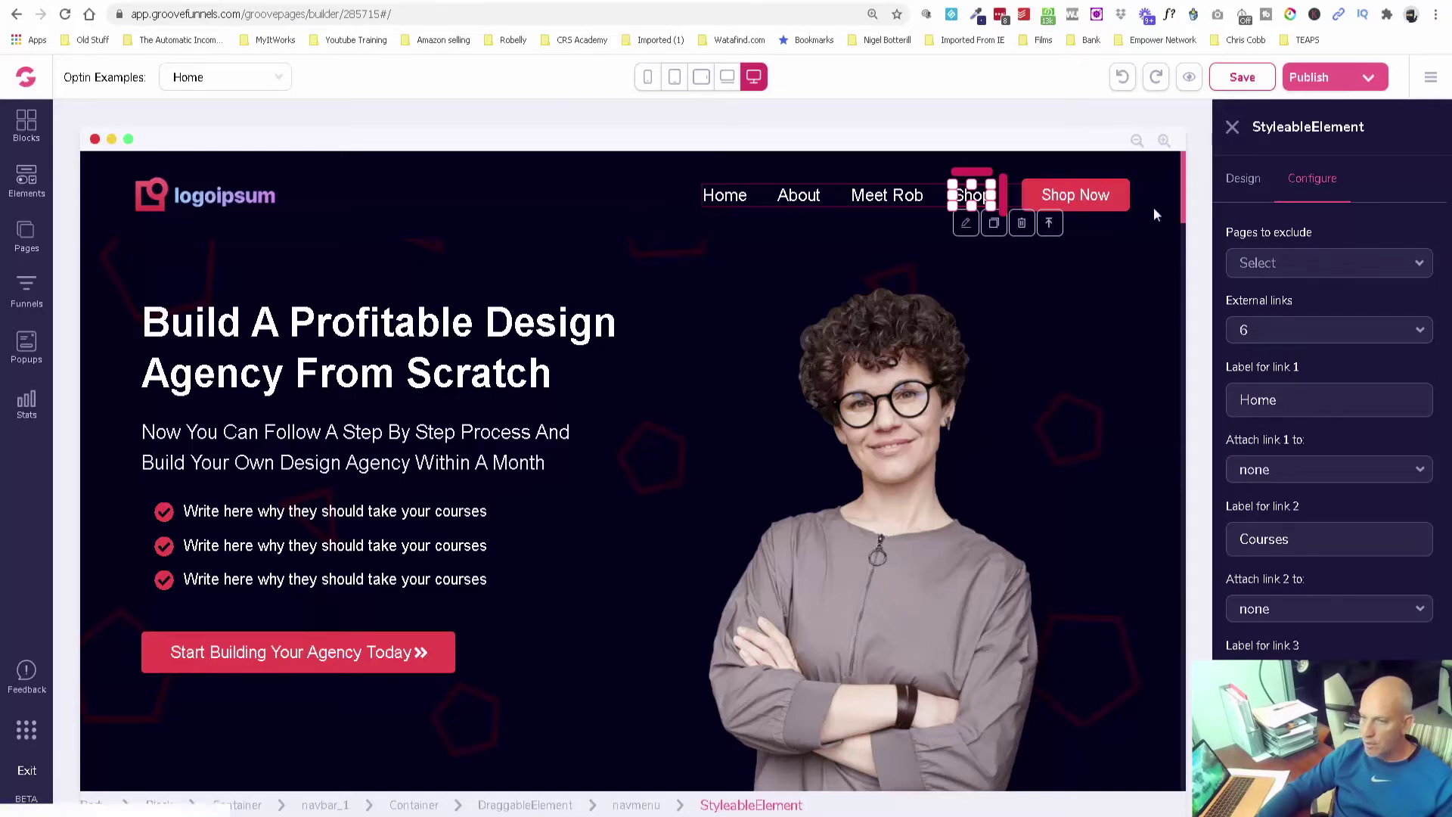
{"action": "left_click", "coordinate": [1269, 333]}
{"action": "left_click", "coordinate": [1266, 420]}
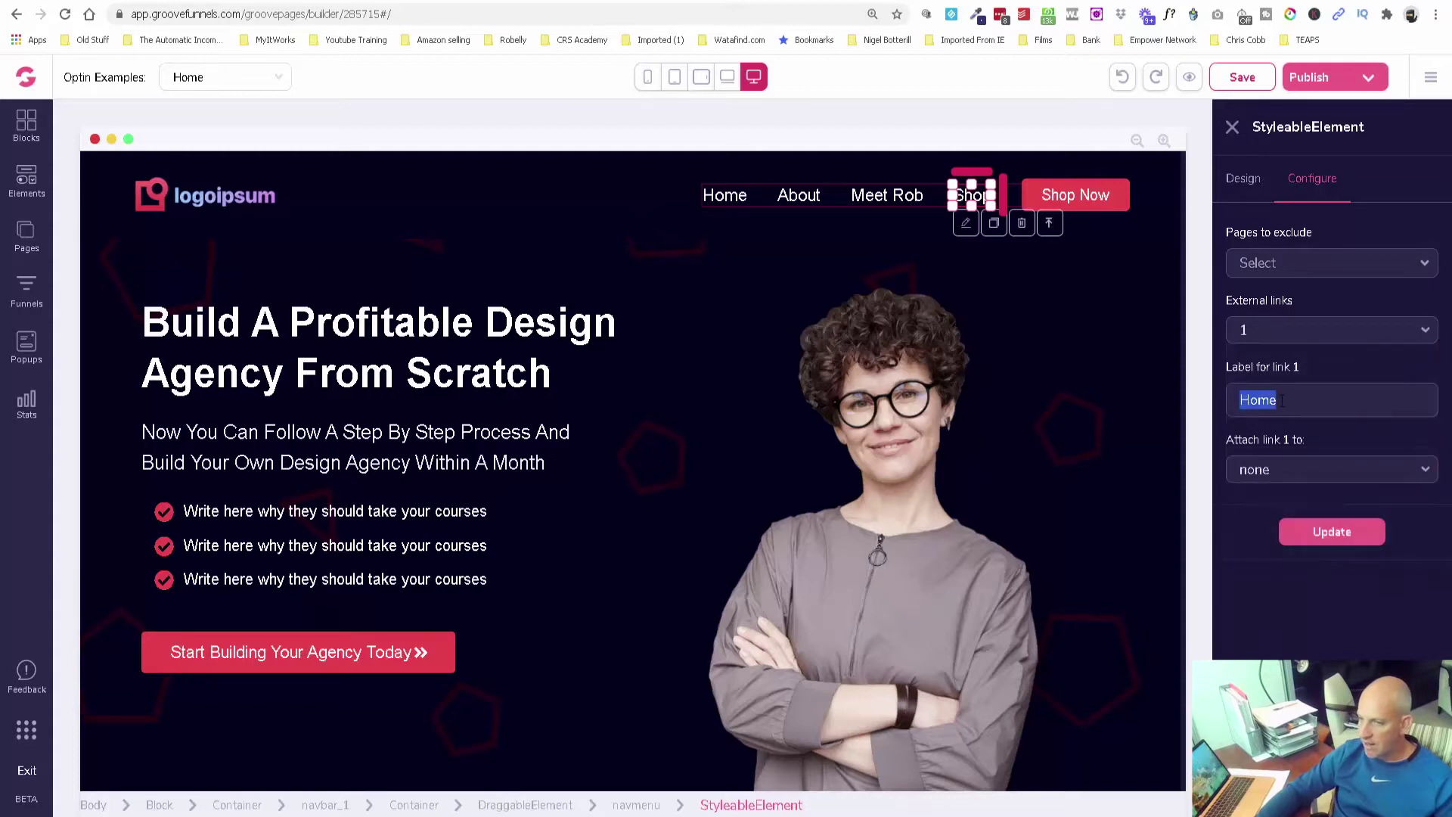
{"action": "type", "text": "Shop"}
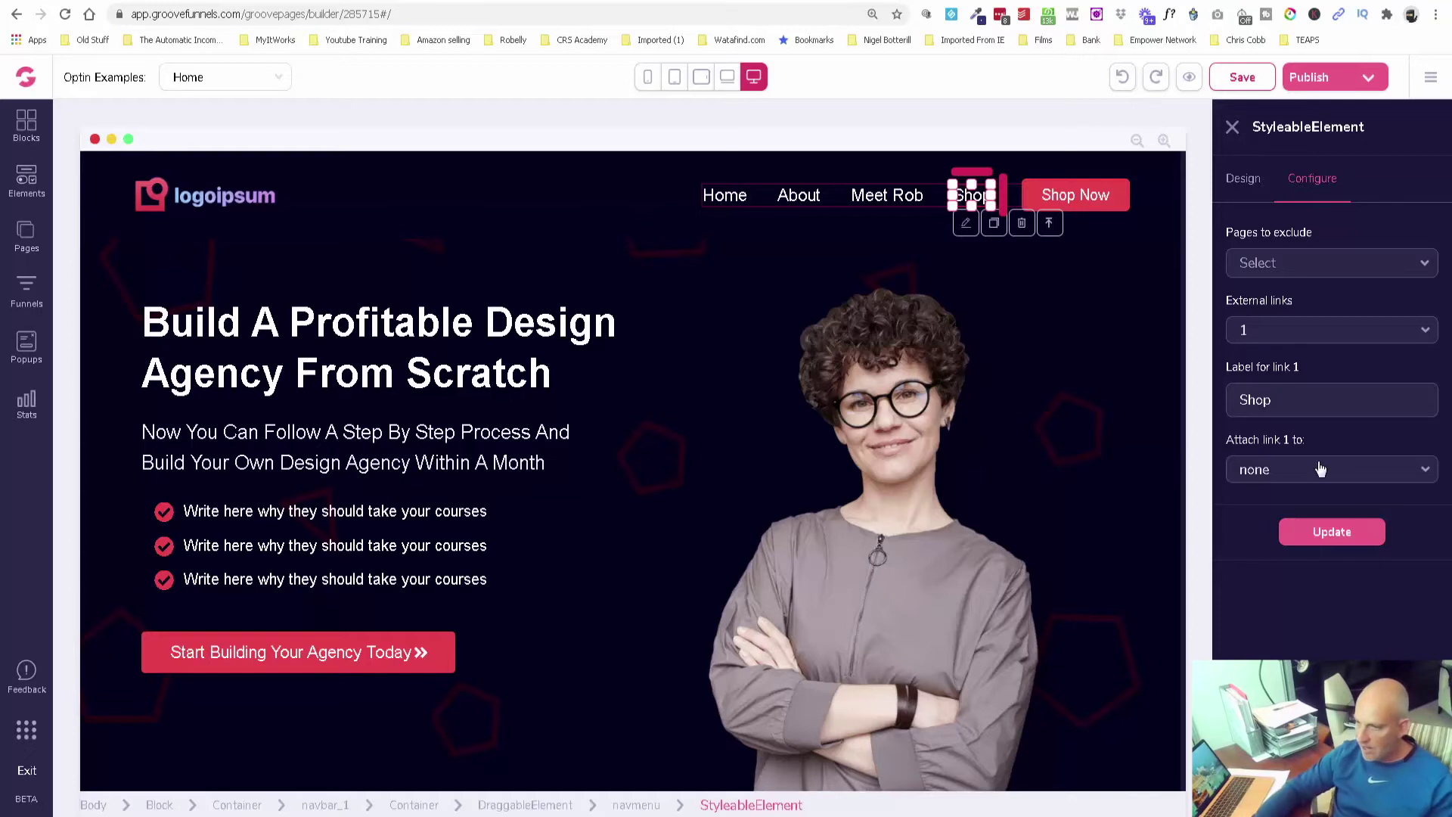
{"action": "left_click", "coordinate": [1318, 470]}
{"action": "left_click", "coordinate": [1319, 636]}
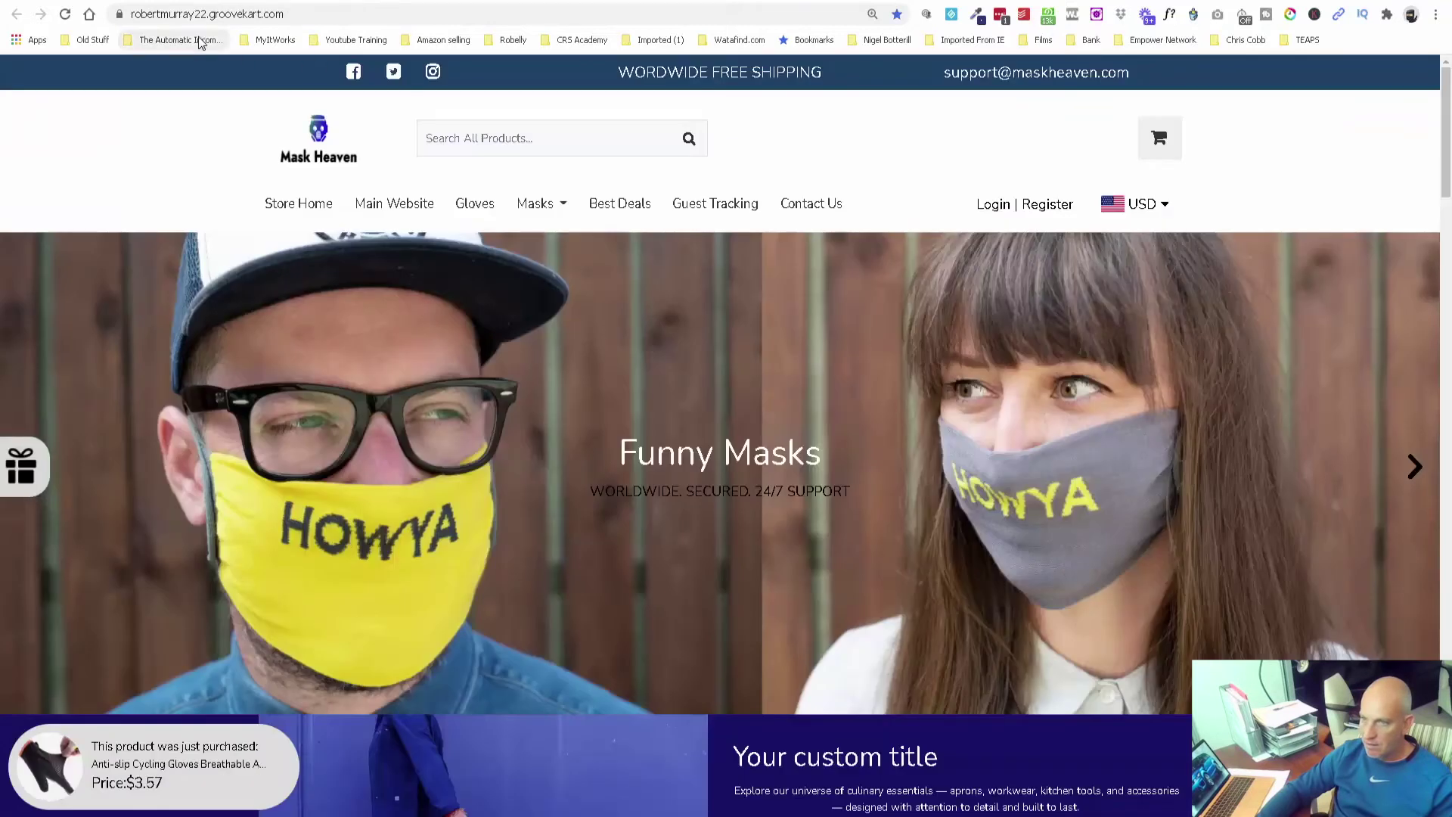
Step: Paste the Mask Heaven store address as the Shop link, apply it, and save the page
{"action": "left_click", "coordinate": [194, 13]}
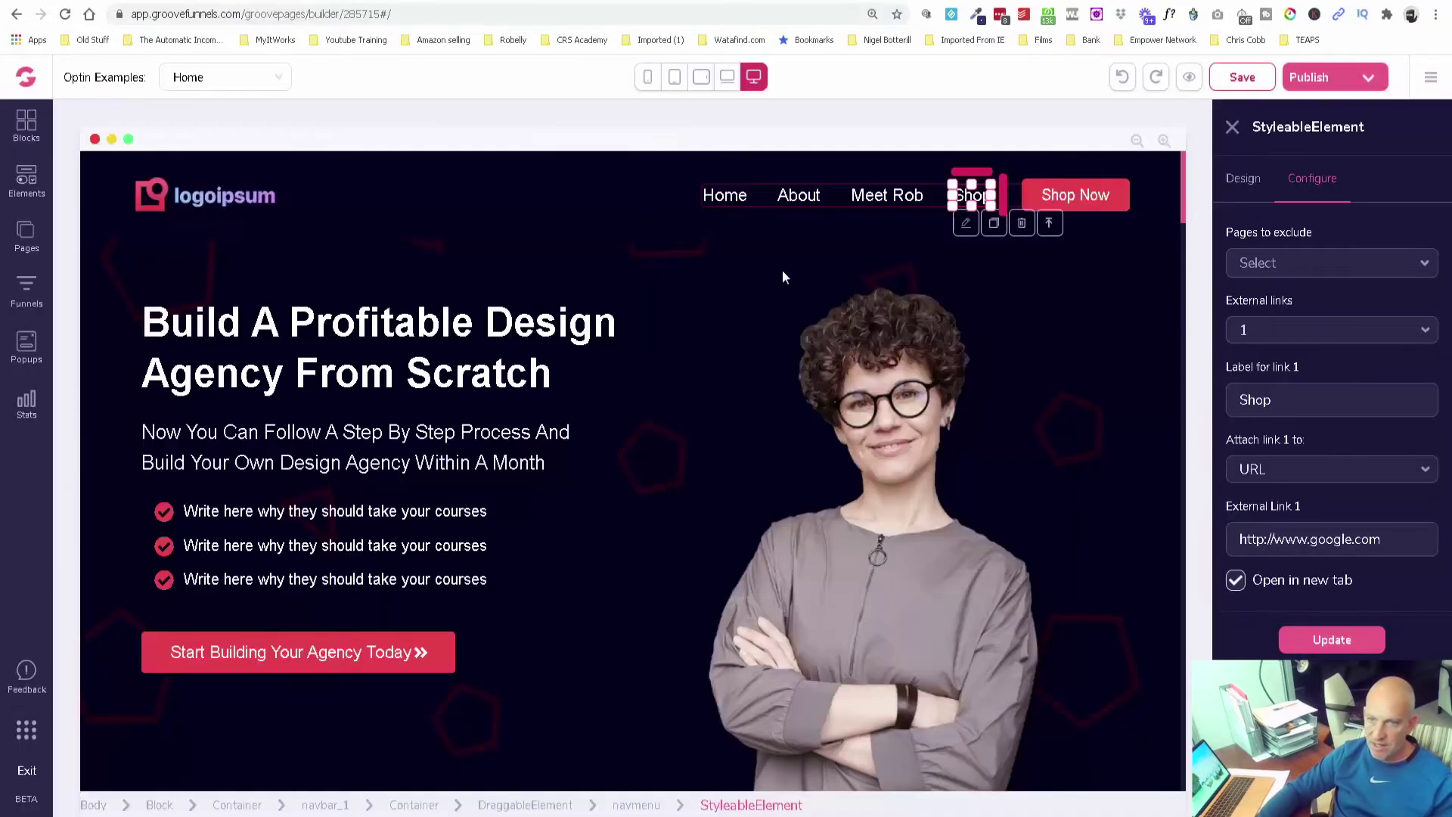
{"action": "triple_click", "coordinate": [1337, 542]}
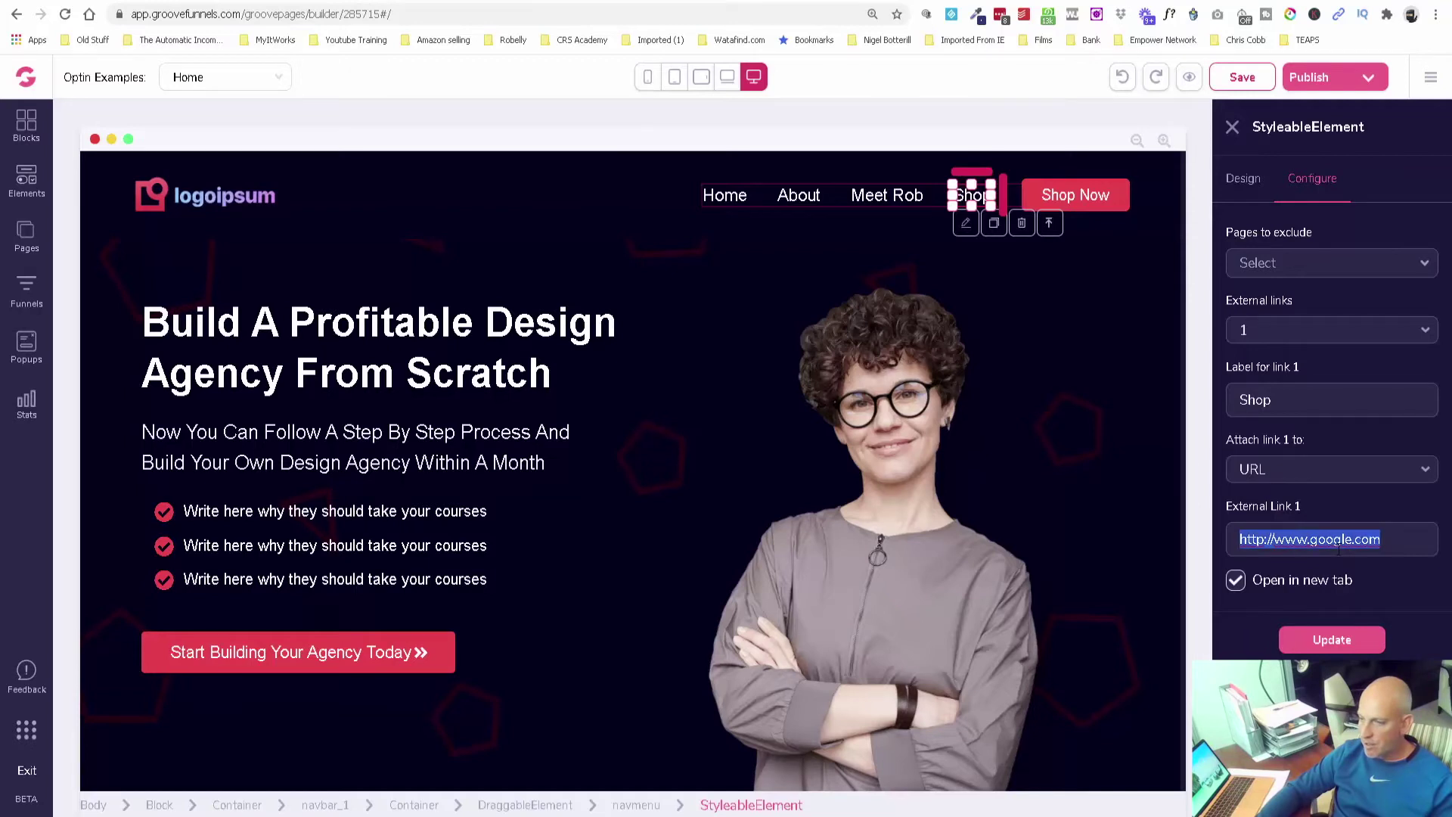
{"action": "type", "text": "https://robertmurray22.groovekart.com/"}
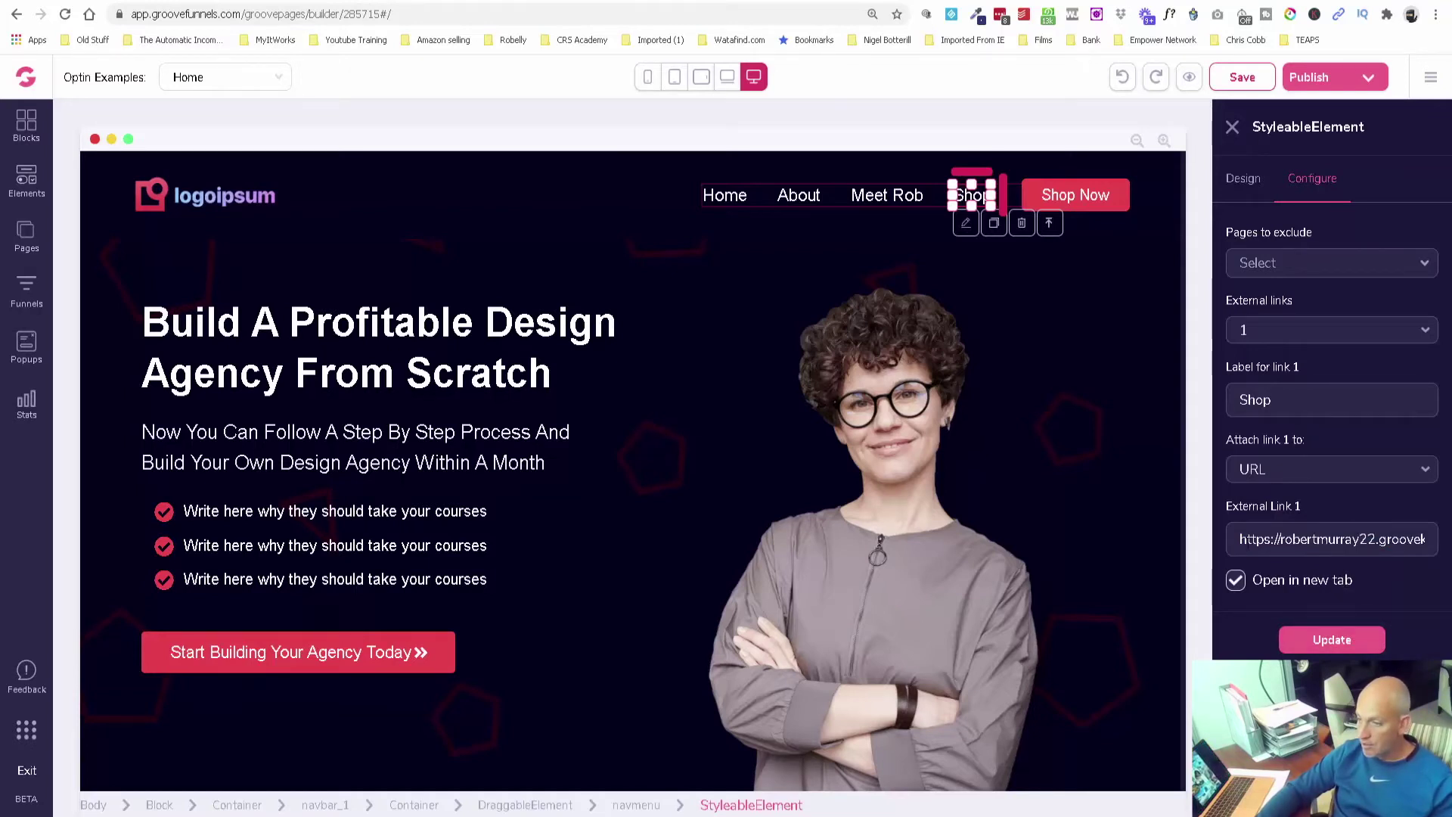
{"action": "left_click", "coordinate": [1335, 640]}
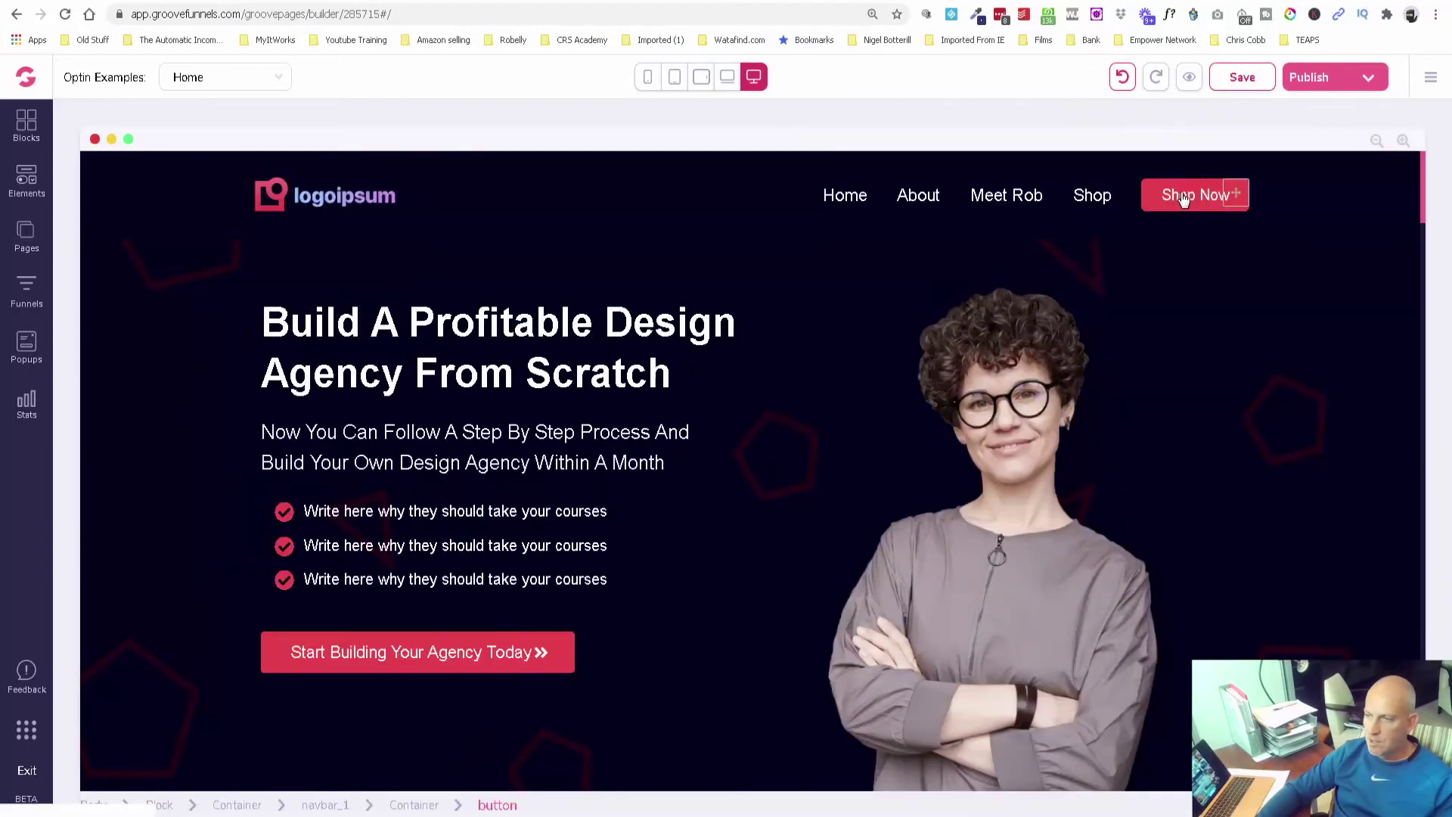
{"action": "left_click", "coordinate": [1251, 83]}
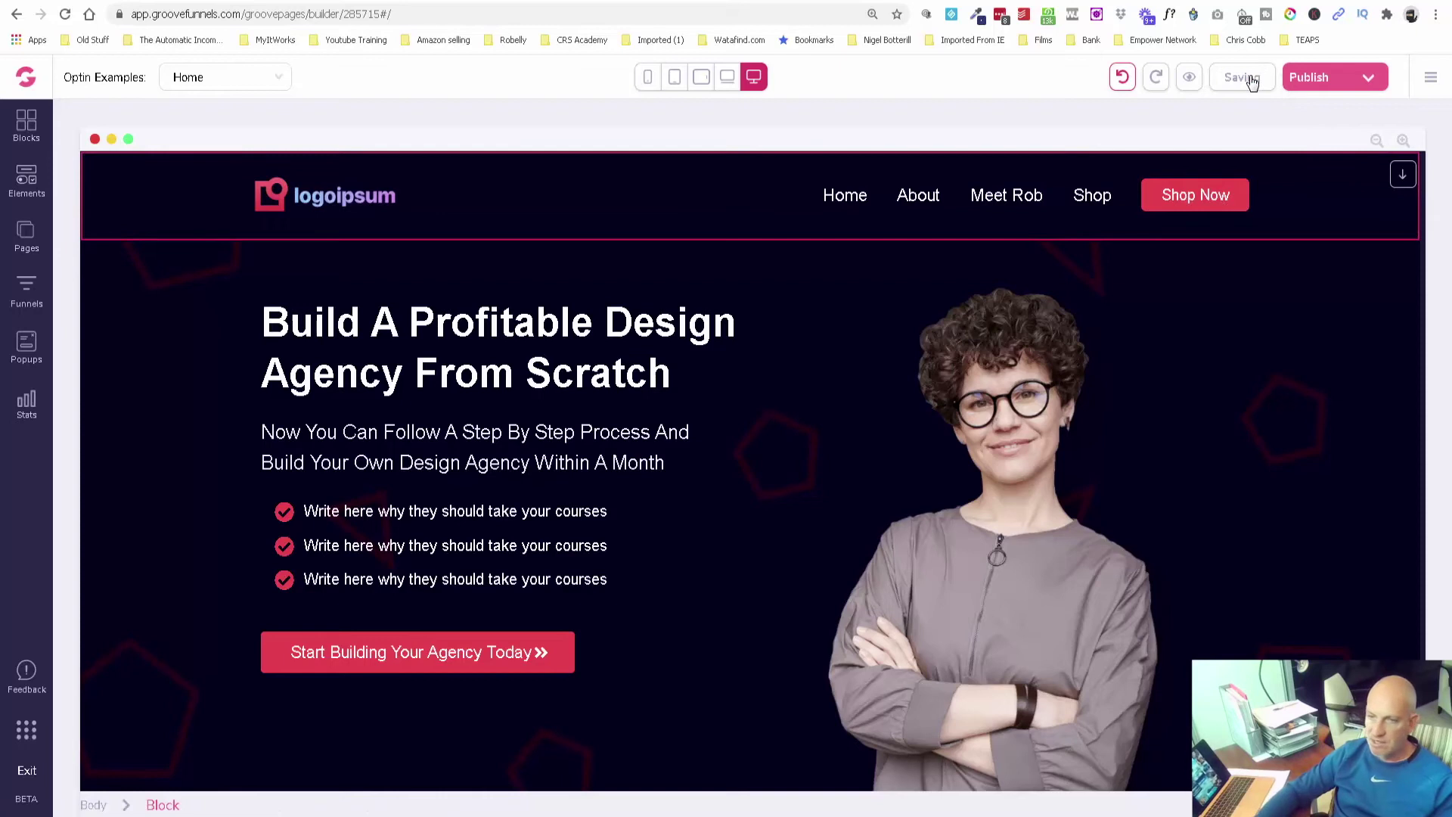
{"action": "left_click", "coordinate": [647, 0]}
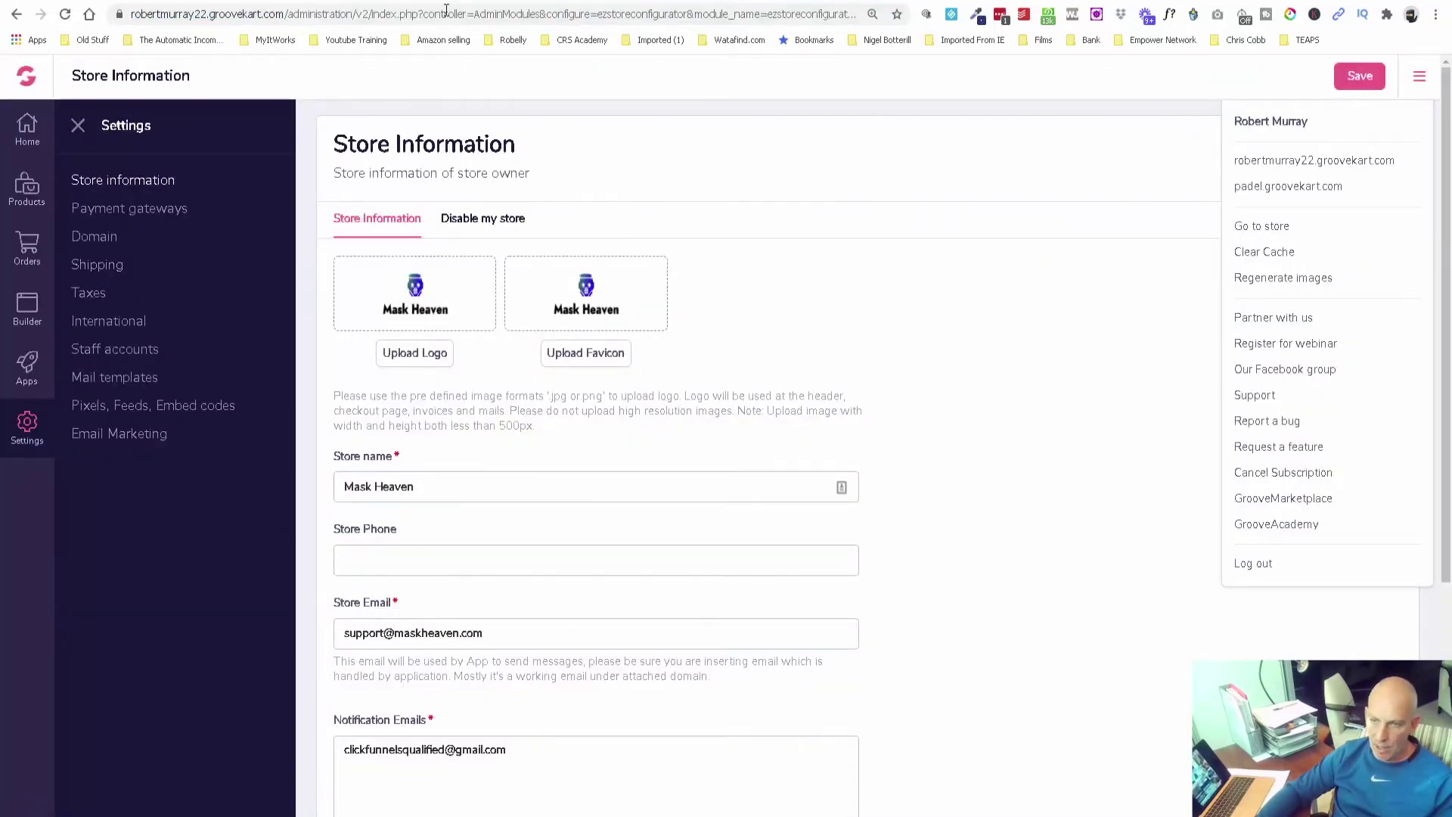
Step: Launch the Designer App visual builder from the store's Apps list
{"action": "left_click", "coordinate": [27, 366]}
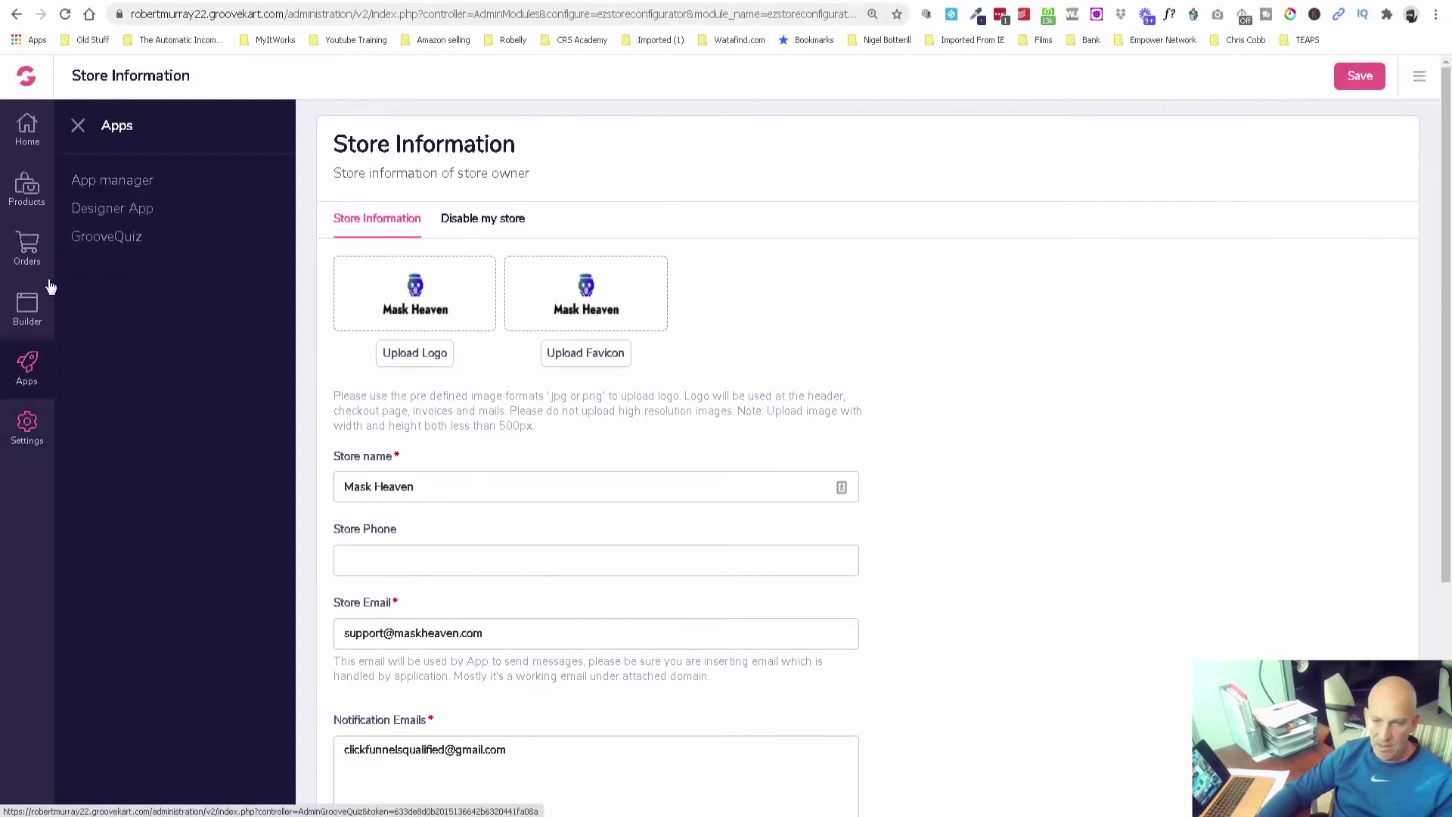
{"action": "left_click", "coordinate": [27, 308]}
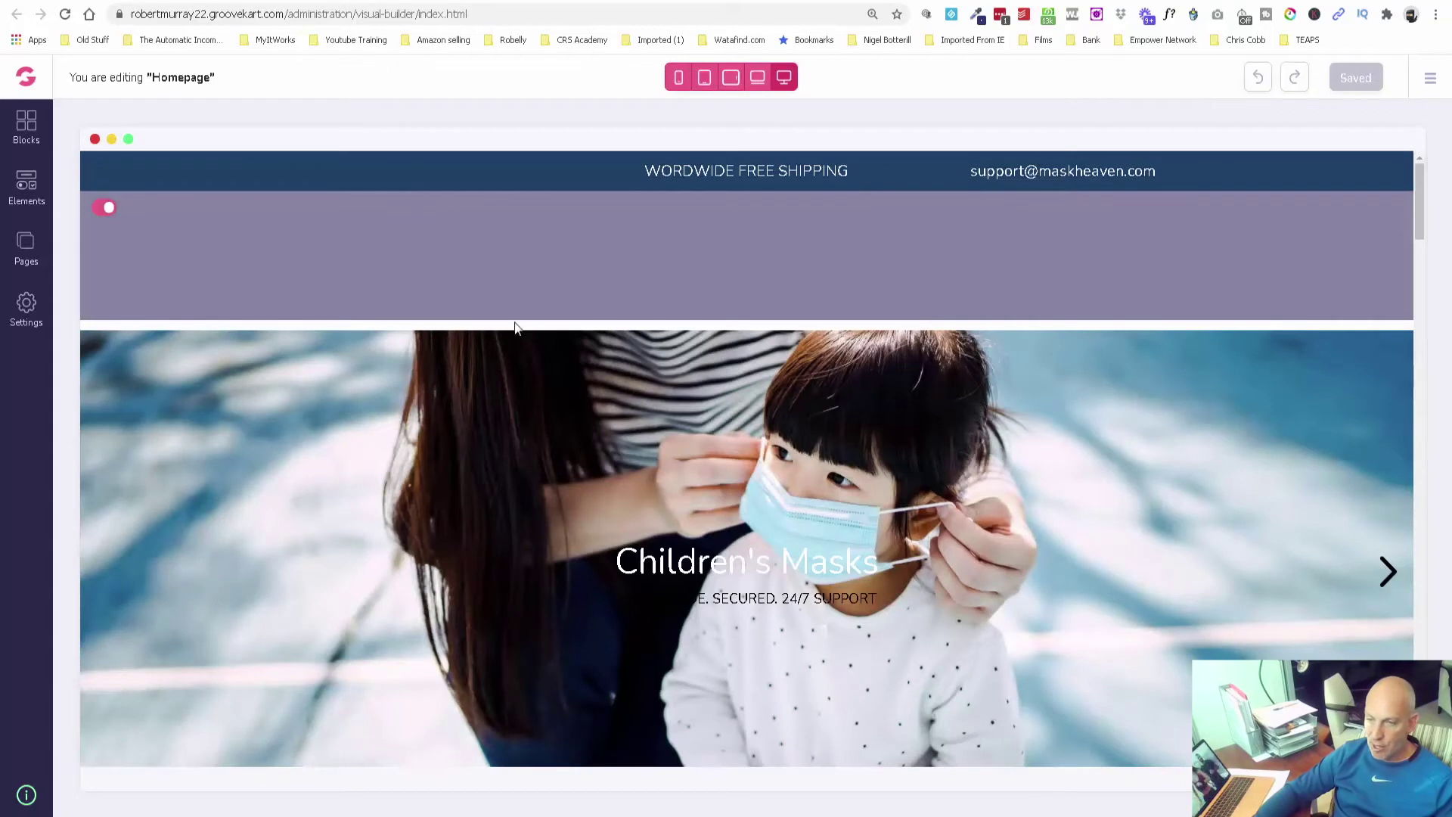
Step: Edit the Main Website item in the store's Pages > Navigation menu
{"action": "left_click", "coordinate": [28, 242]}
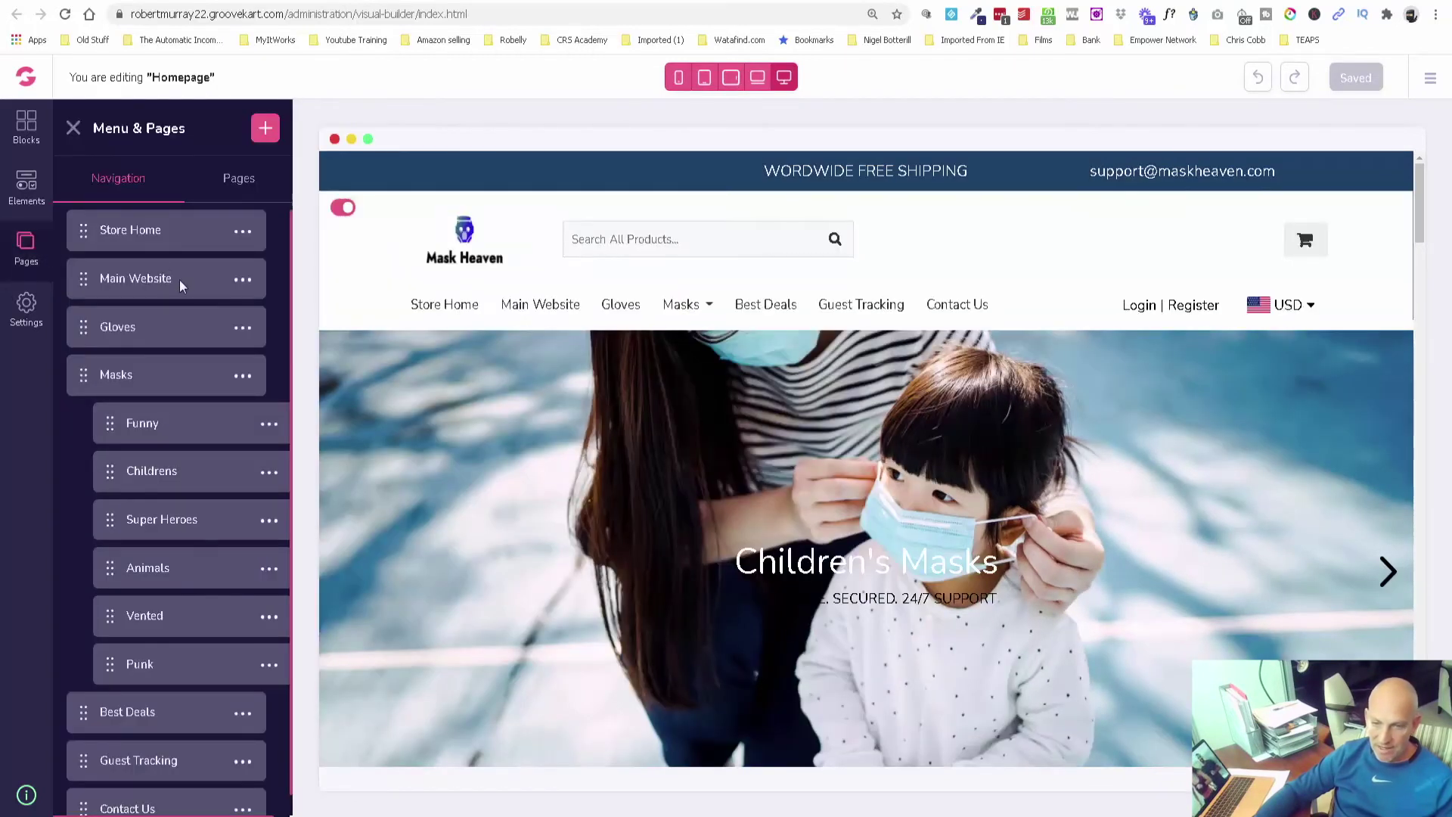
{"action": "left_click", "coordinate": [242, 280]}
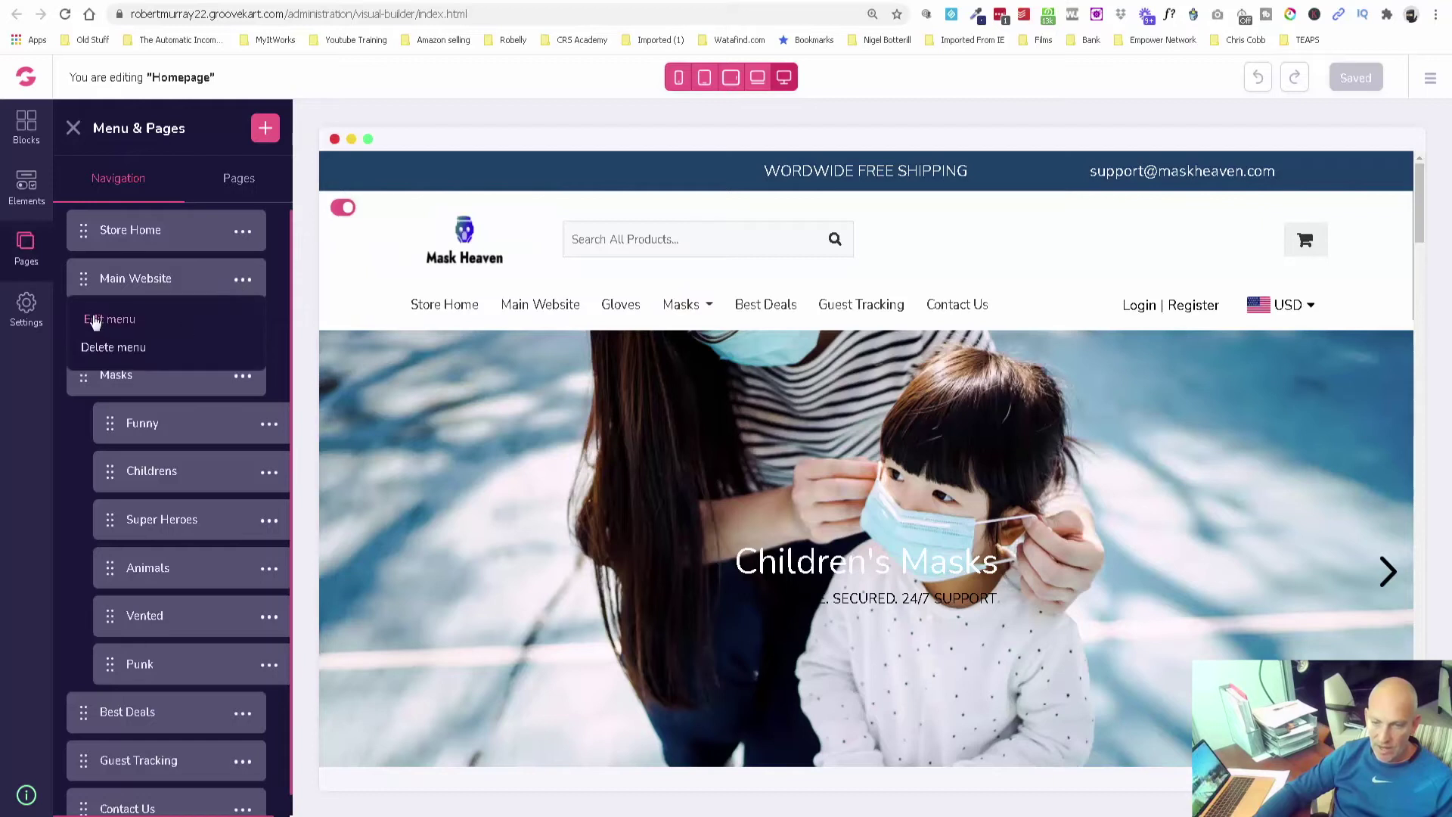
{"action": "left_click", "coordinate": [93, 321]}
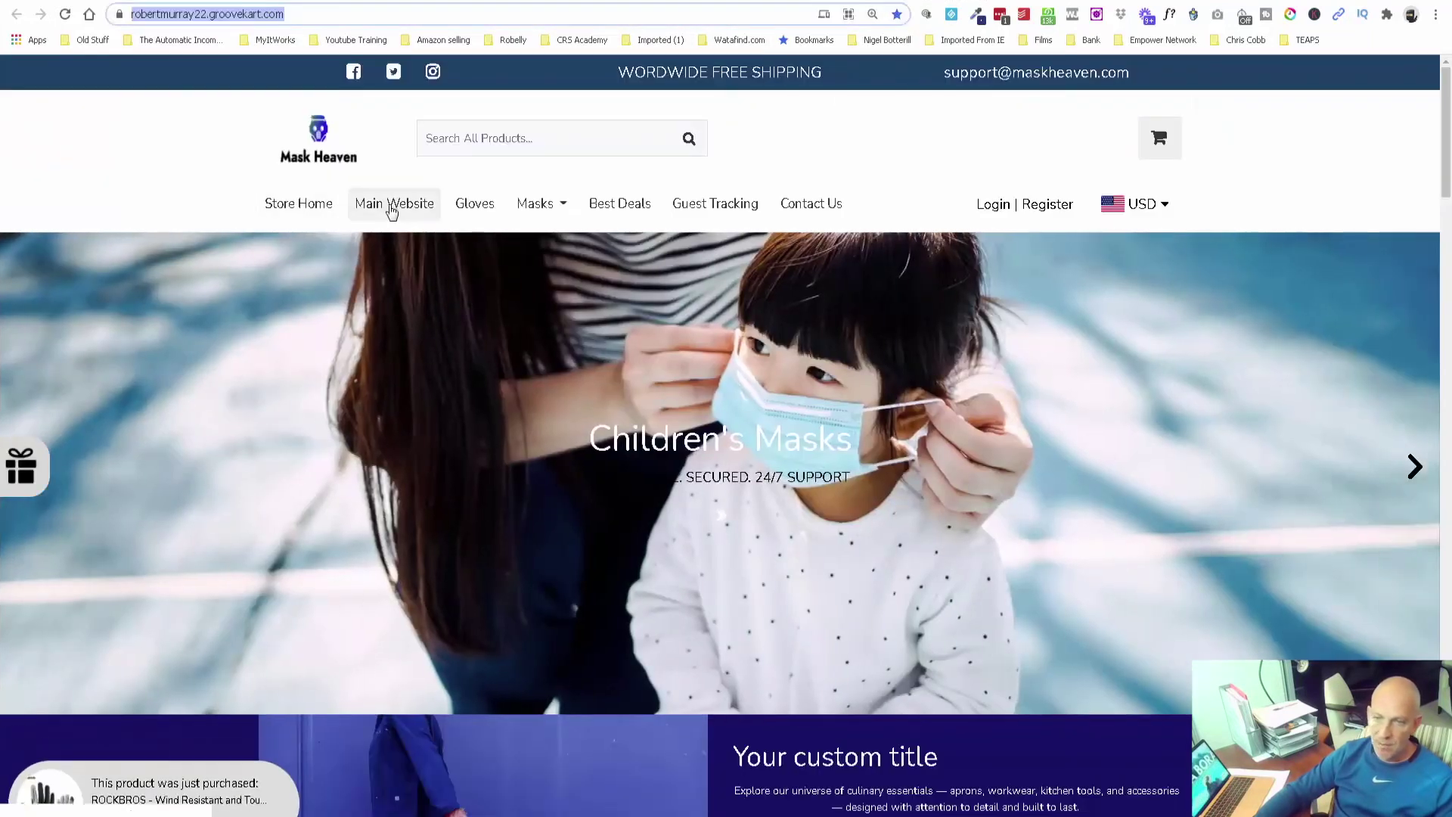
Step: Copy the published GroovePages domain link from the Publish settings and return to GrooveKart
{"action": "left_click", "coordinate": [288, 1]}
{"action": "left_click", "coordinate": [100, 179]}
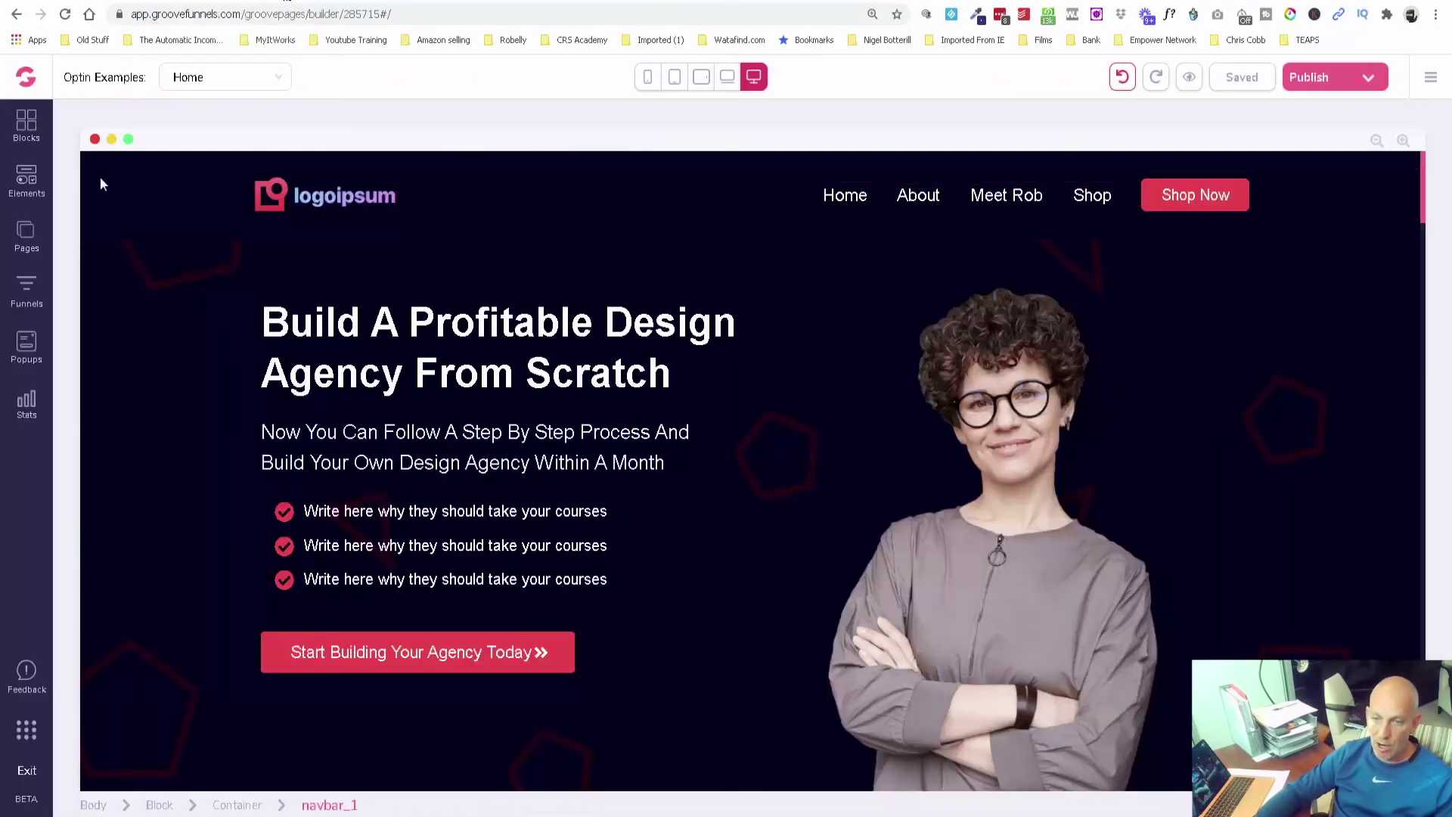
{"action": "left_click", "coordinate": [1368, 79]}
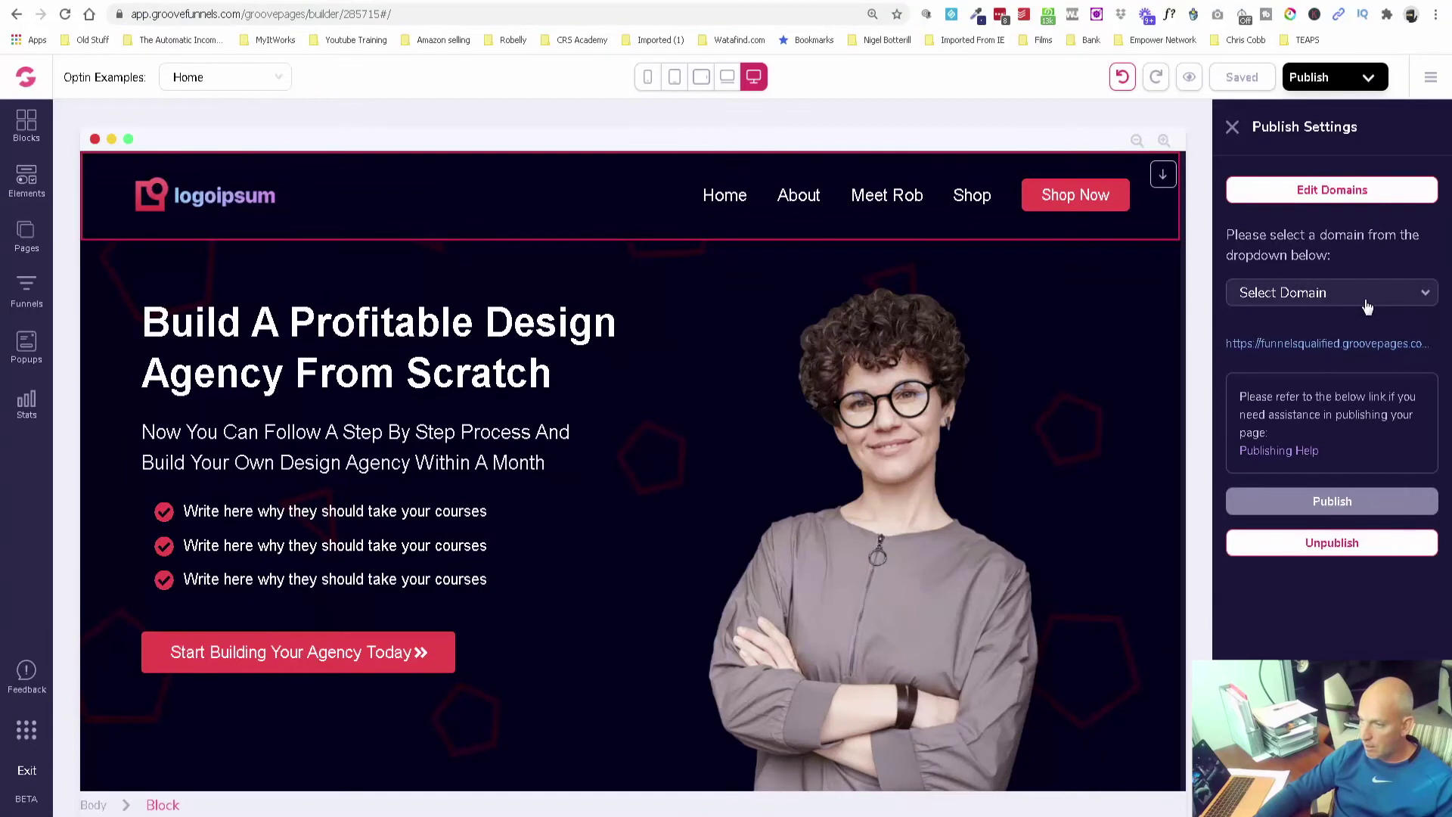
{"action": "right_click", "coordinate": [1355, 343]}
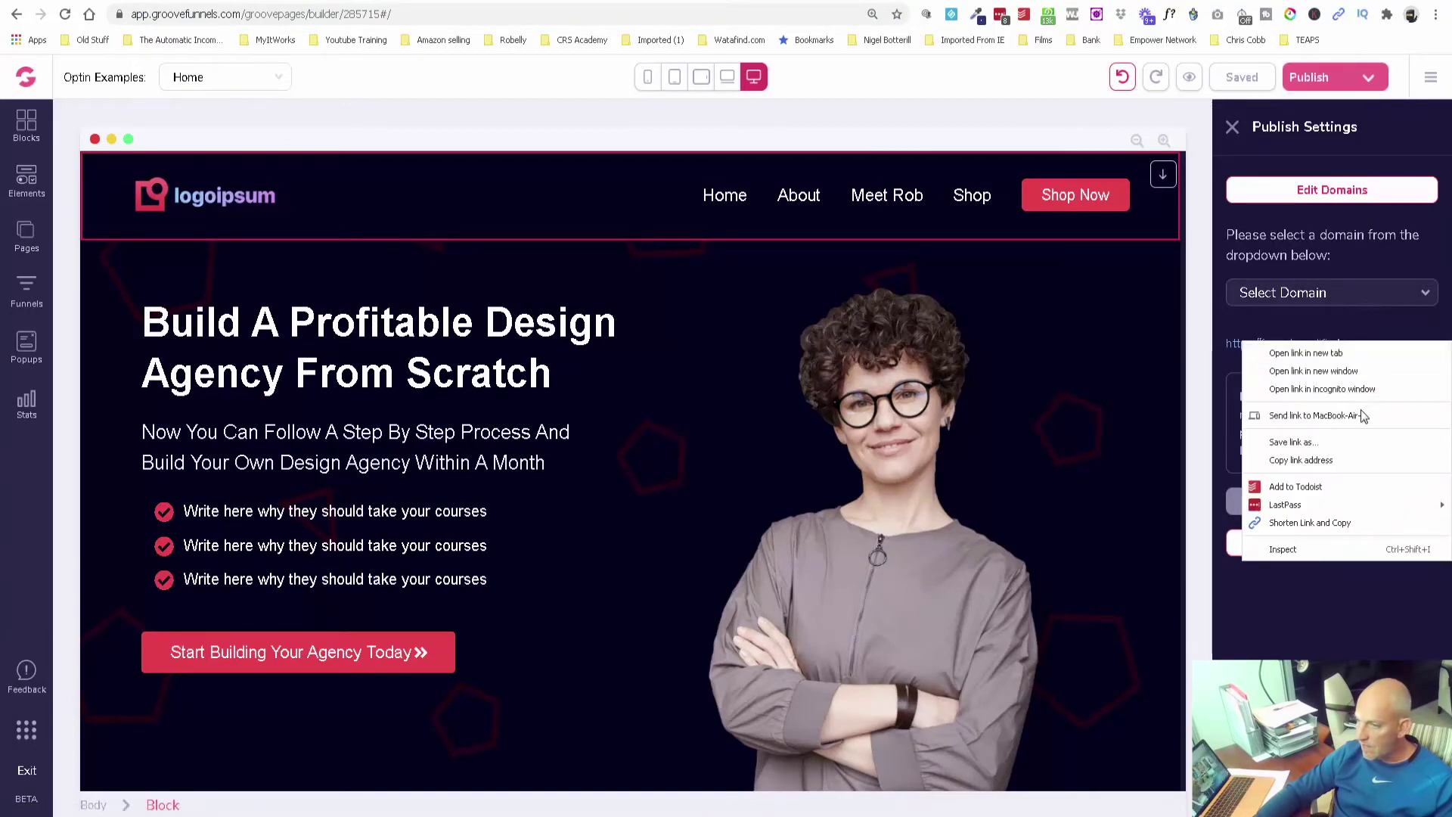
{"action": "left_click", "coordinate": [1366, 460]}
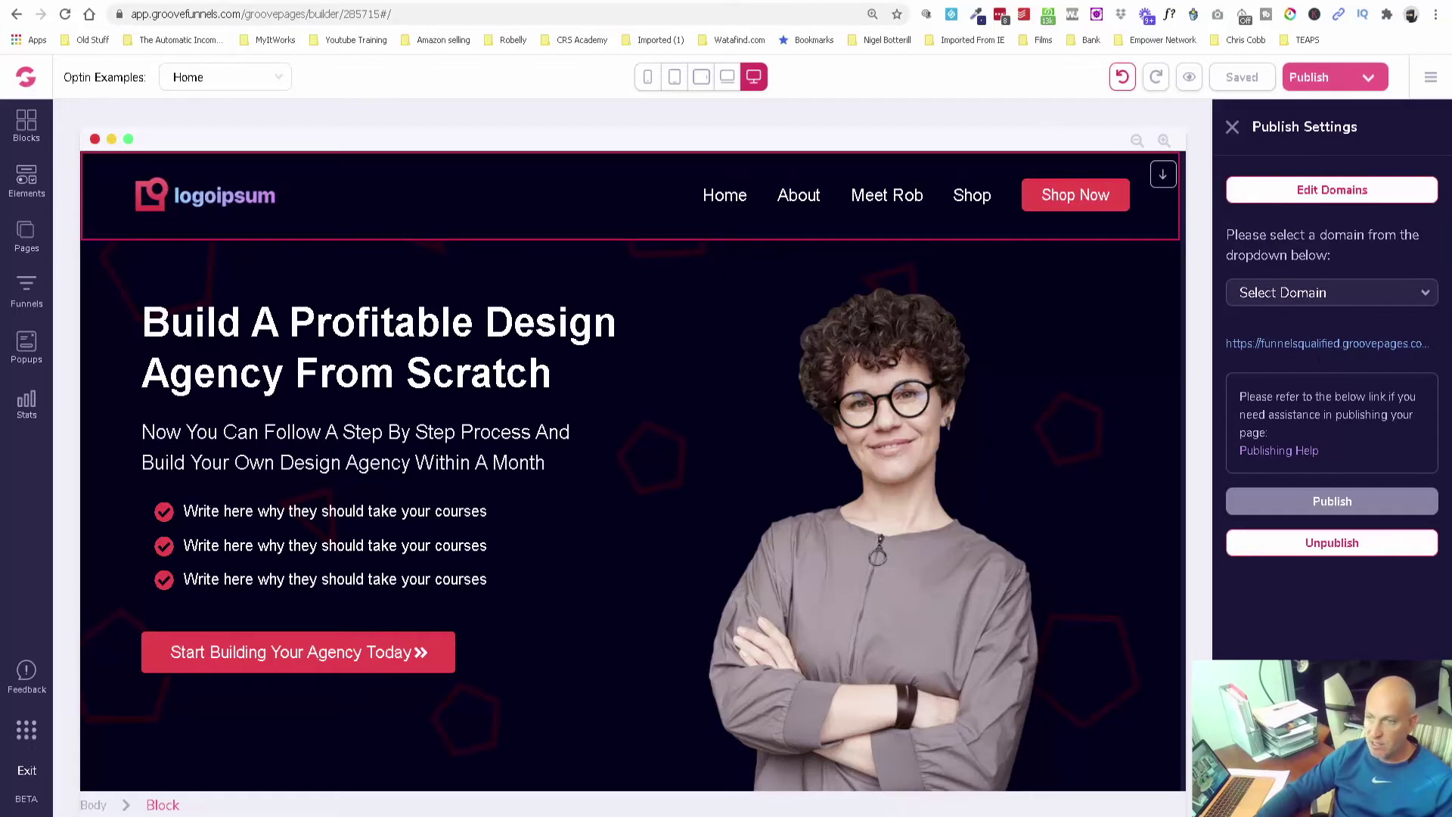
{"action": "left_click", "coordinate": [756, 6]}
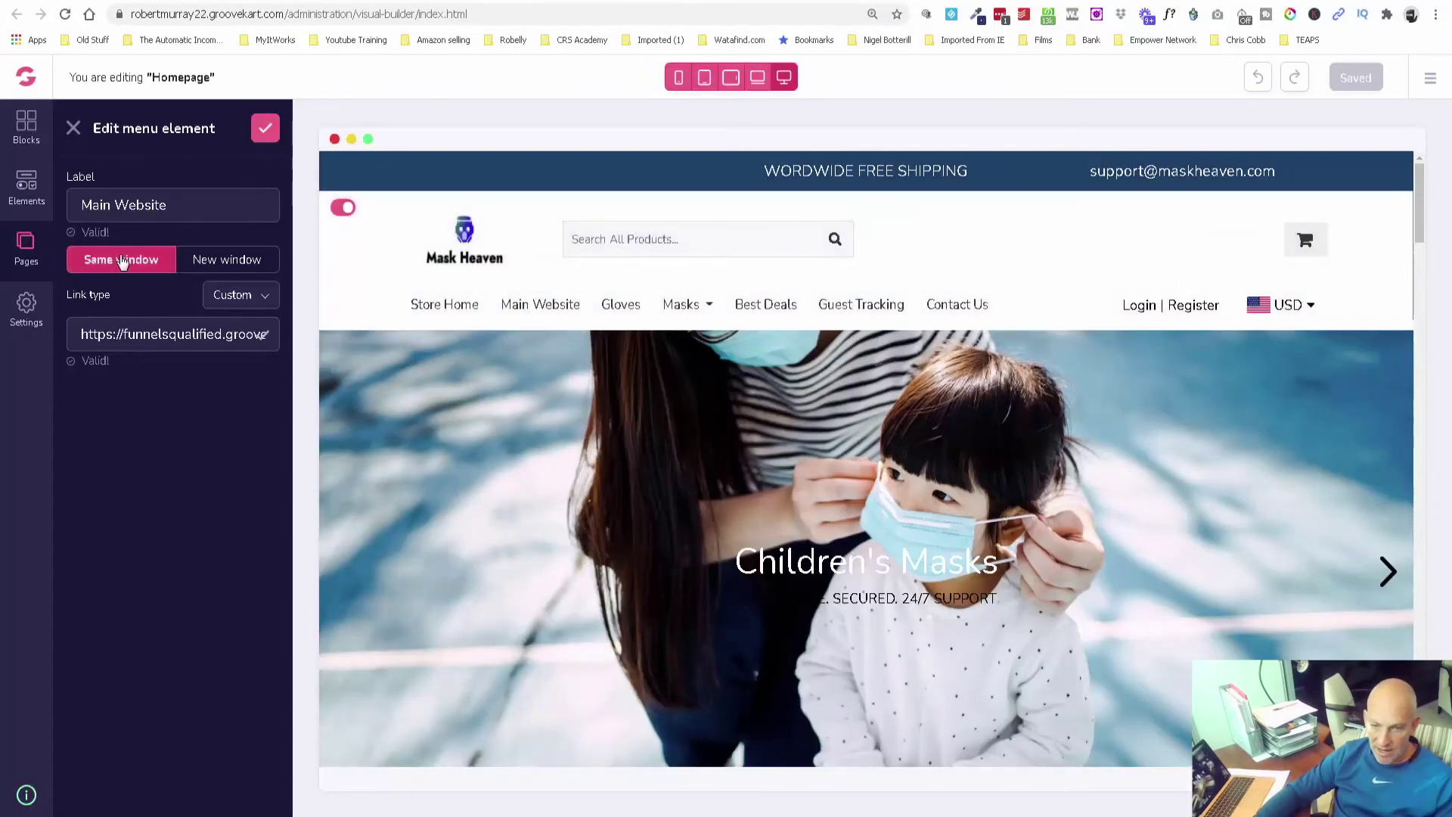
Step: Keep the Main Website link type Custom and replace its URL with the GroovePages opt-in address
{"action": "left_click", "coordinate": [242, 306]}
{"action": "left_click", "coordinate": [240, 356]}
{"action": "double_click", "coordinate": [165, 336]}
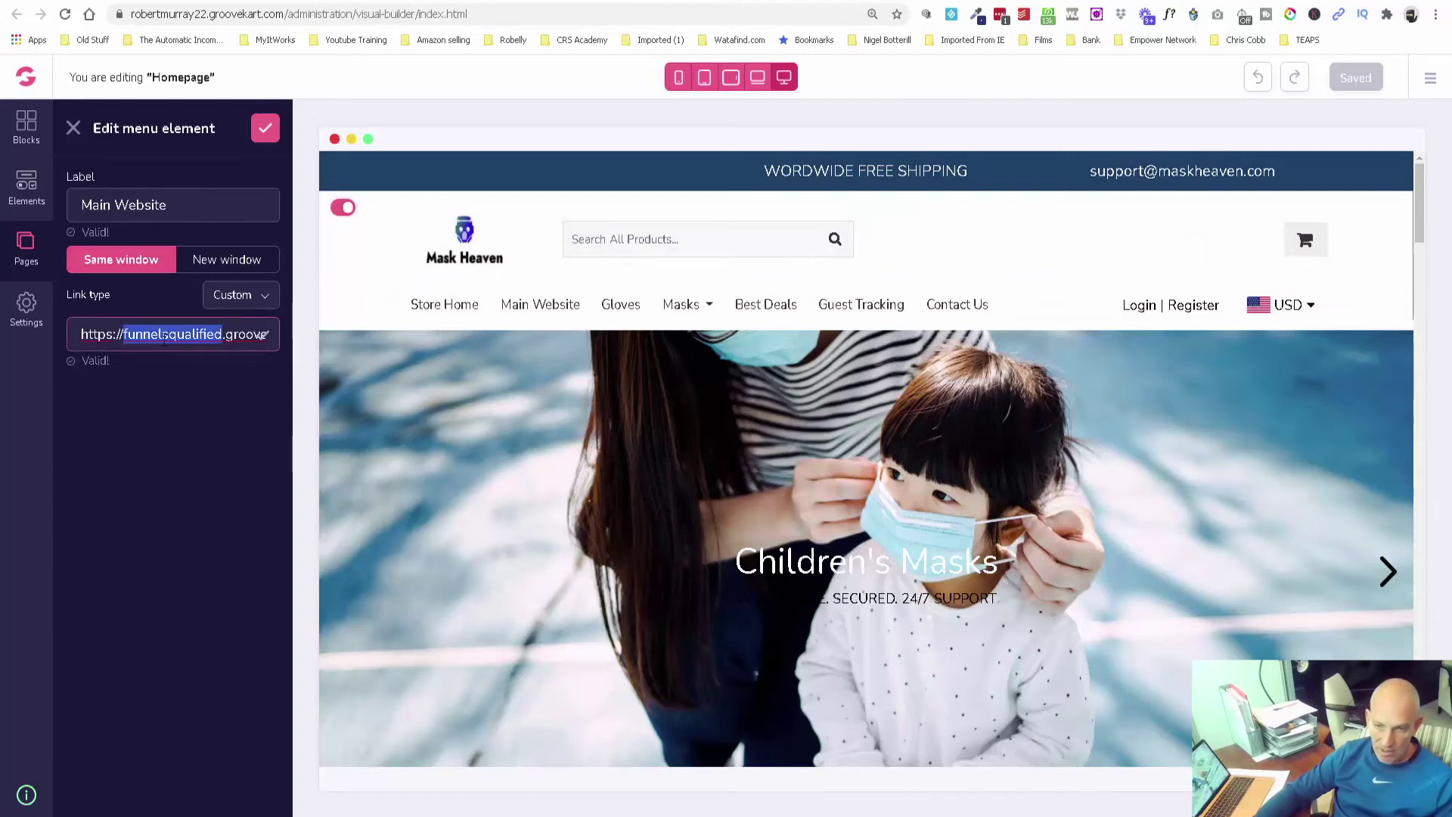
{"action": "triple_click", "coordinate": [165, 336]}
{"action": "key", "text": "ctrl+v"}
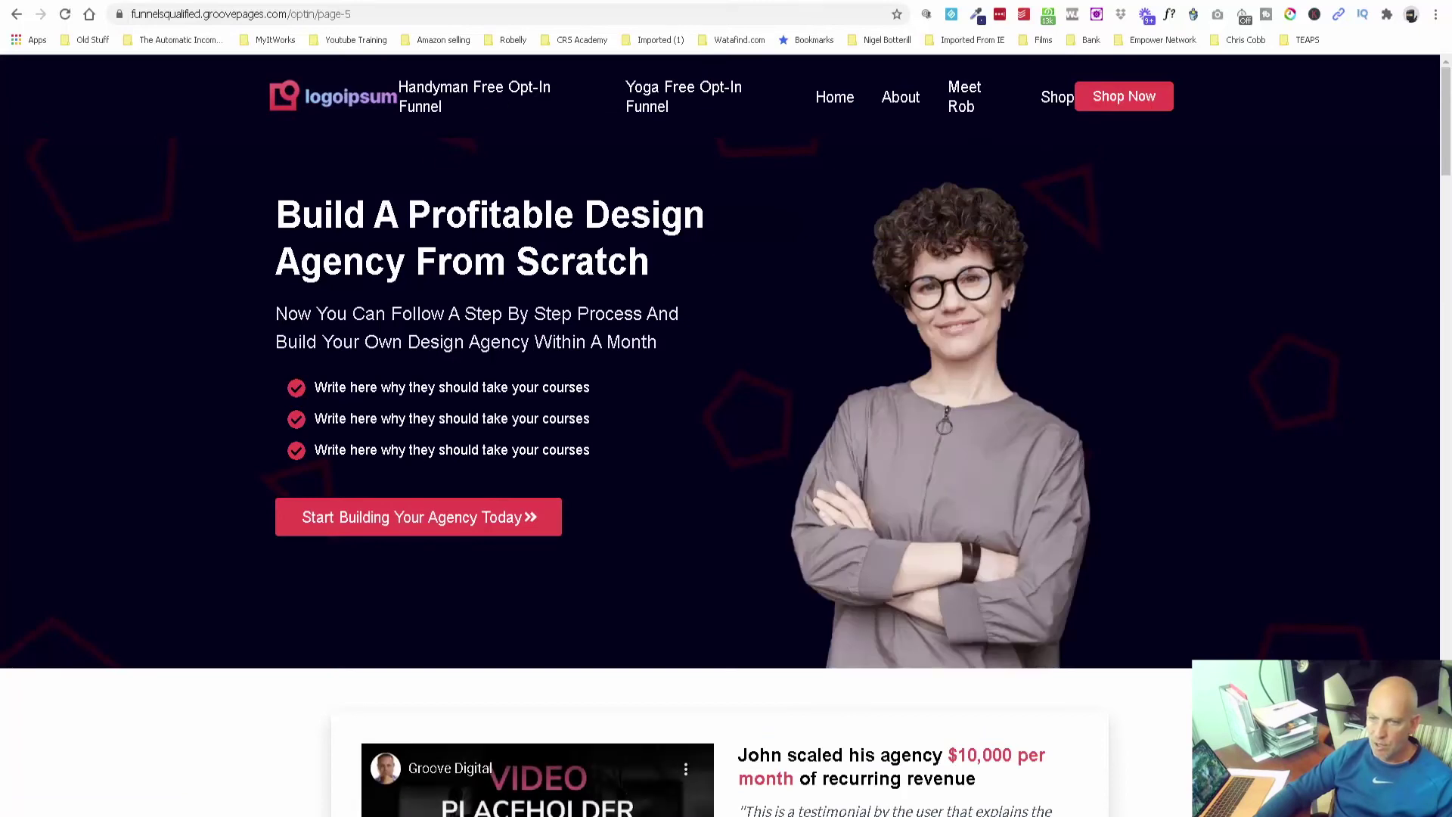
Step: Reload the live page and republish the GroovePages page with the new Shop link
{"action": "key", "text": "F5"}
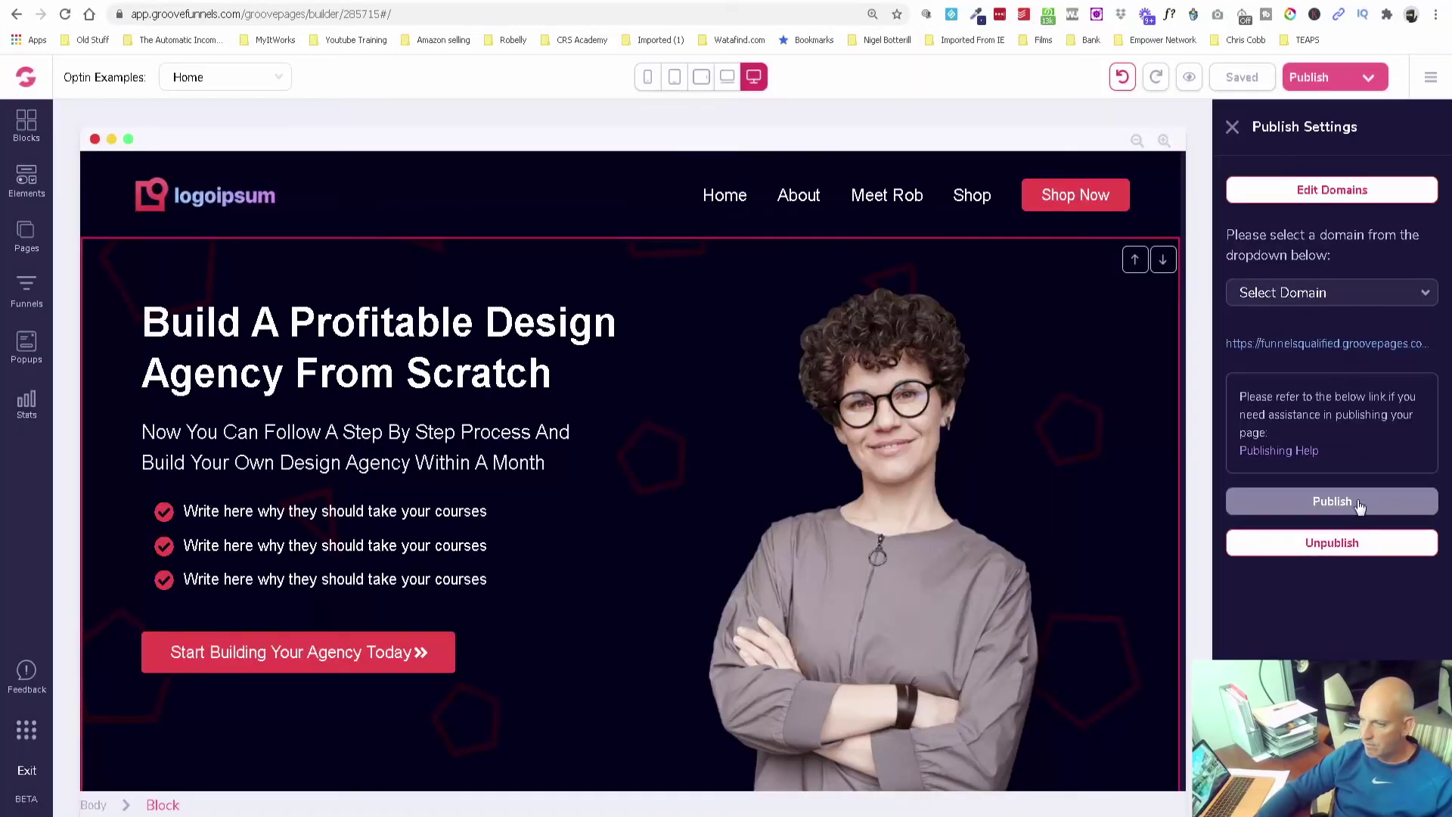
{"action": "left_click", "coordinate": [1232, 127]}
{"action": "left_click", "coordinate": [1305, 75]}
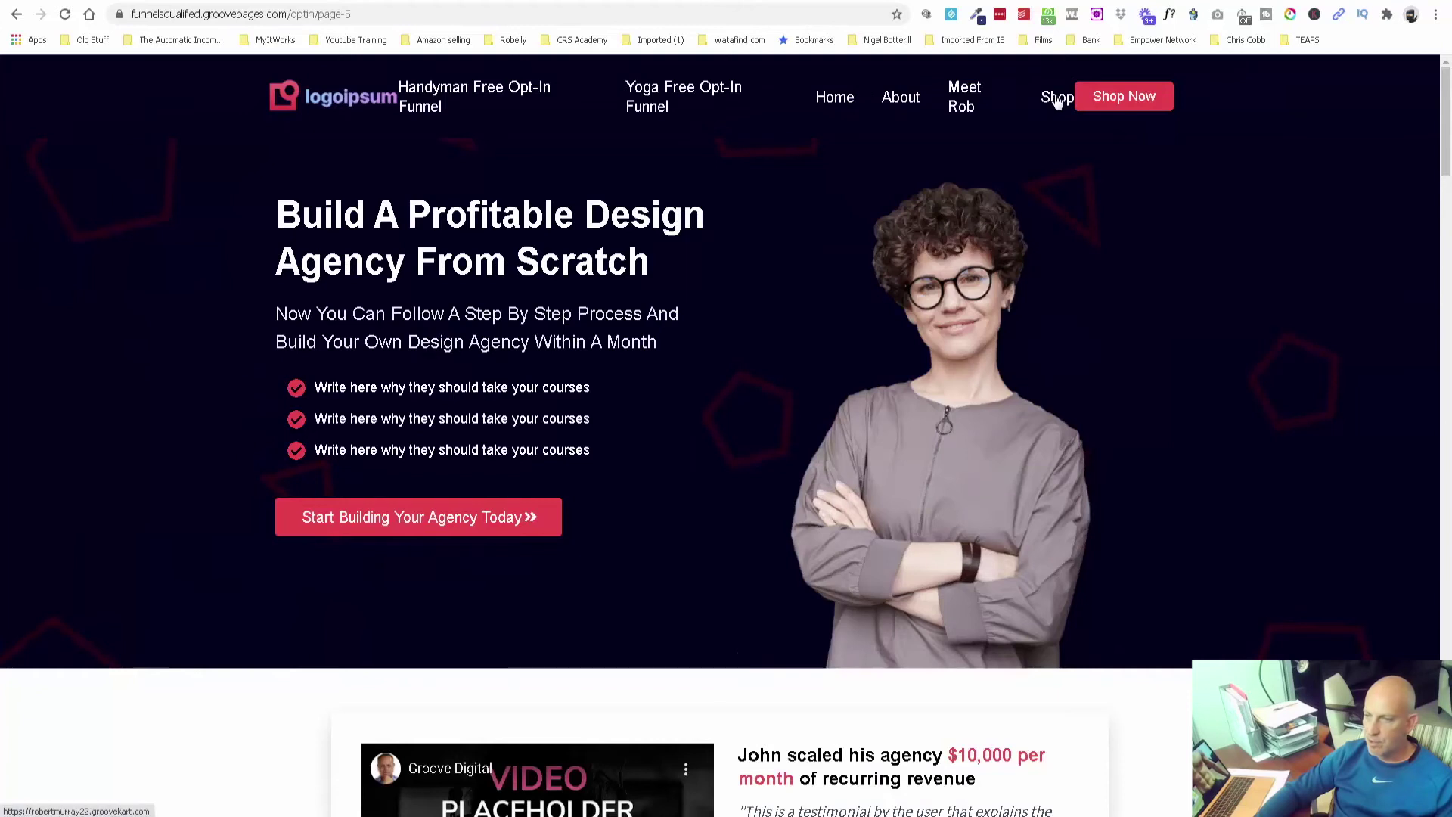
Step: Follow Shop to the Mask Heaven store, browse it, then return via Main Website
{"action": "left_click", "coordinate": [1105, 106]}
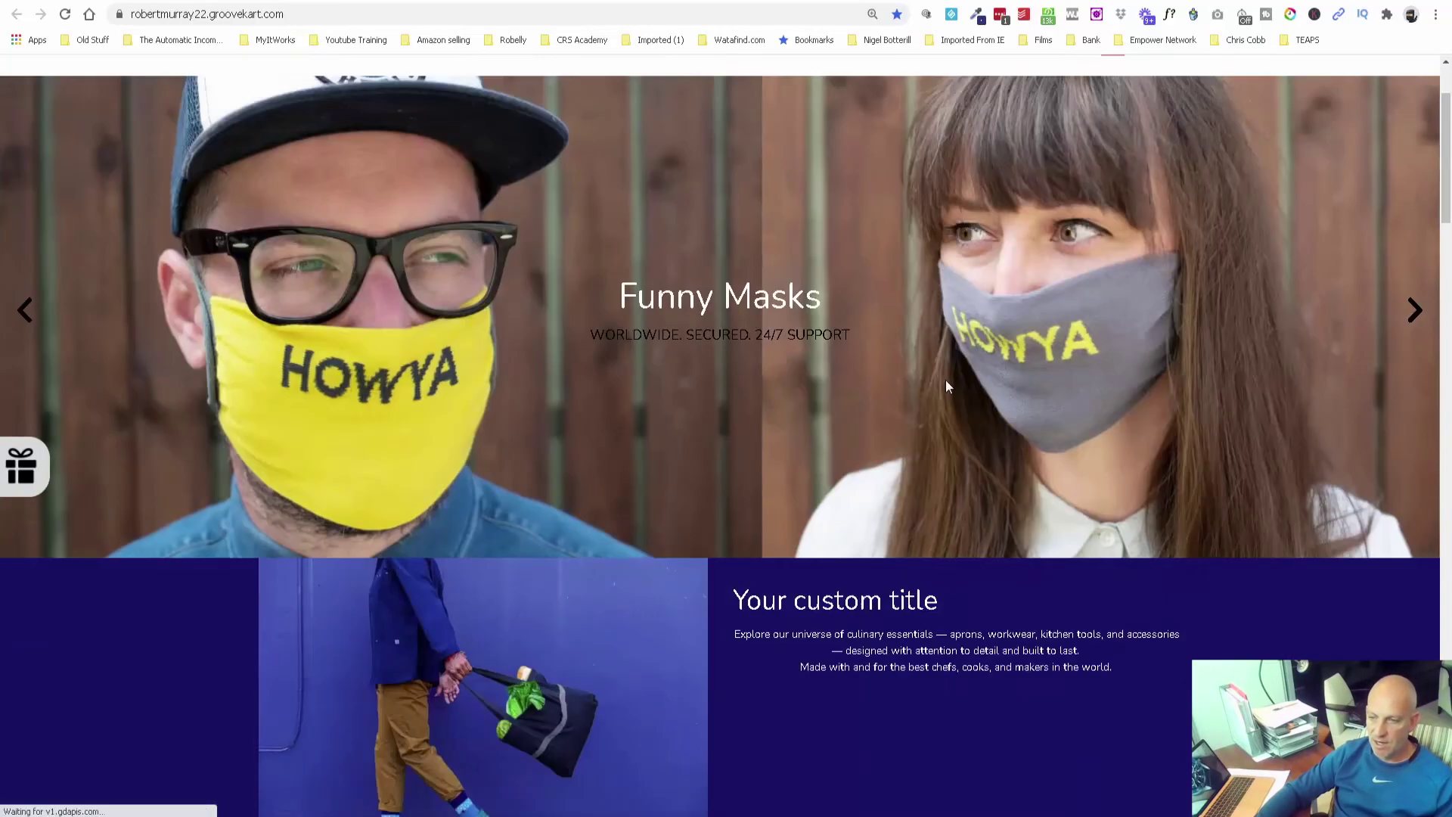
{"action": "scroll", "coordinate": [946, 380], "scroll_direction": "down", "scroll_amount": 7}
{"action": "scroll", "coordinate": [945, 380], "scroll_direction": "down", "scroll_amount": 4}
{"action": "scroll", "coordinate": [945, 379], "scroll_direction": "down", "scroll_amount": 10}
{"action": "scroll", "coordinate": [945, 386], "scroll_direction": "down", "scroll_amount": 5}
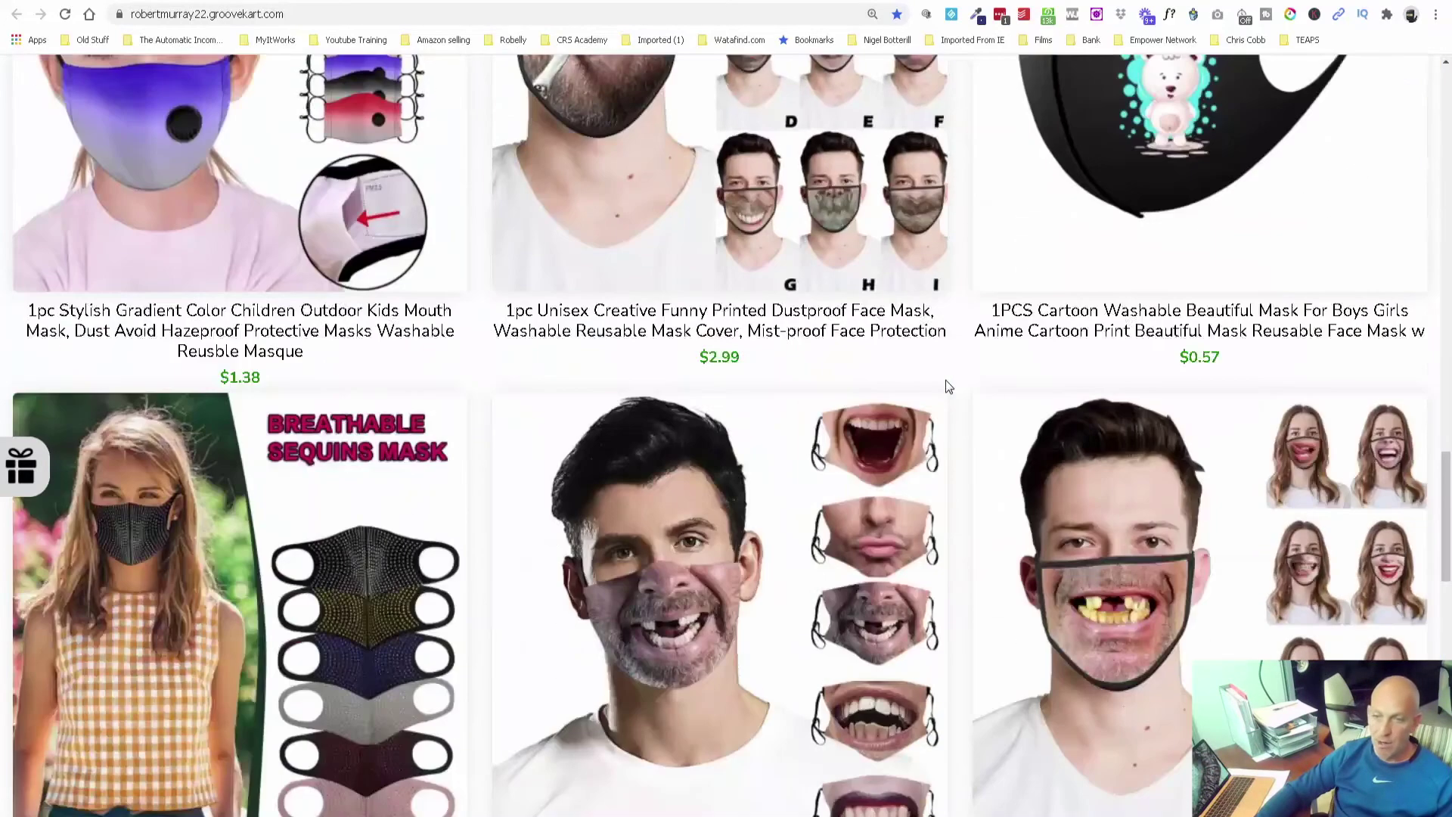
{"action": "scroll", "coordinate": [945, 386], "scroll_direction": "up", "scroll_amount": 10}
{"action": "scroll", "coordinate": [945, 386], "scroll_direction": "up", "scroll_amount": 15}
{"action": "scroll", "coordinate": [945, 385], "scroll_direction": "up", "scroll_amount": 3}
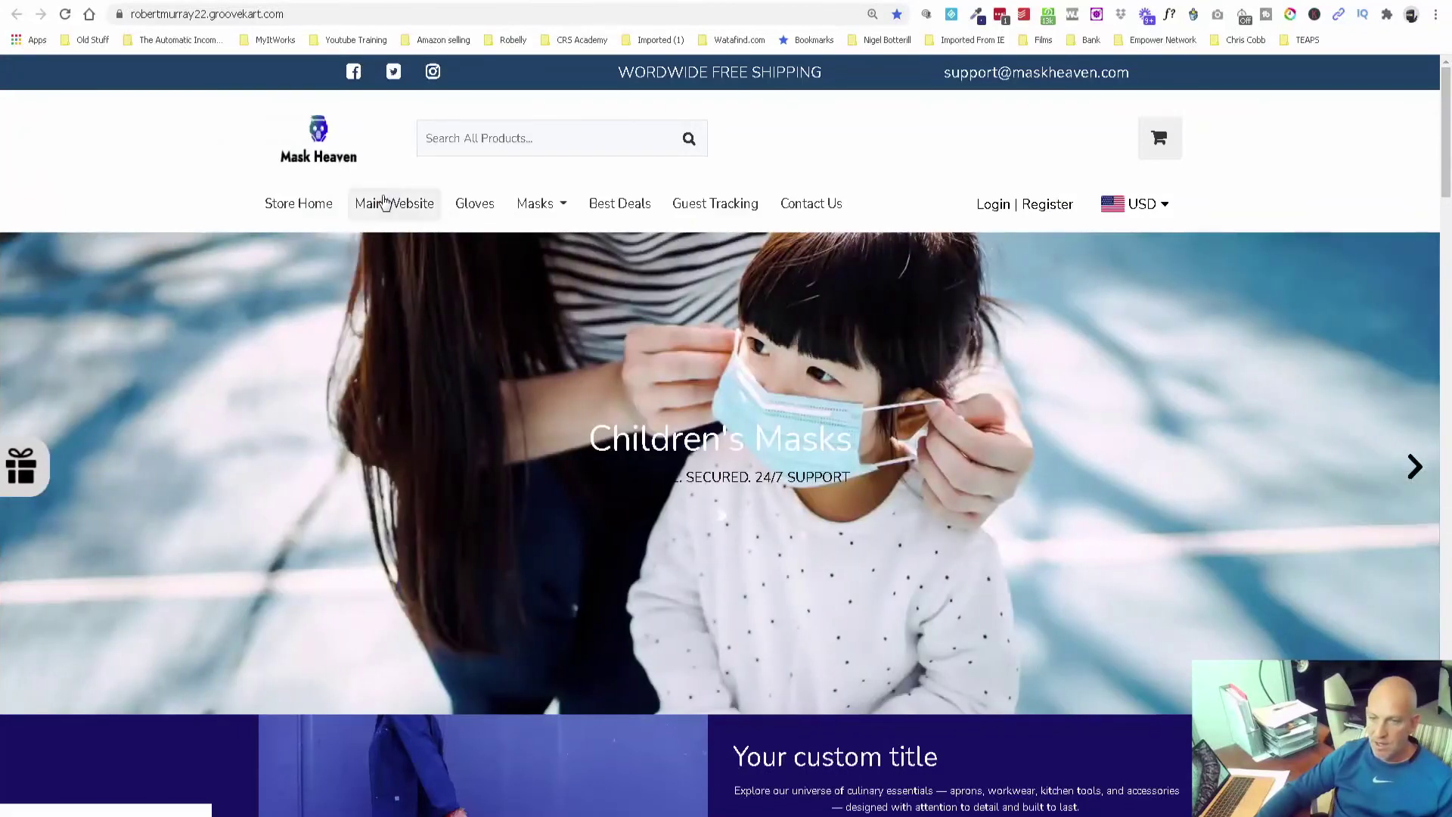
{"action": "left_click", "coordinate": [385, 203]}
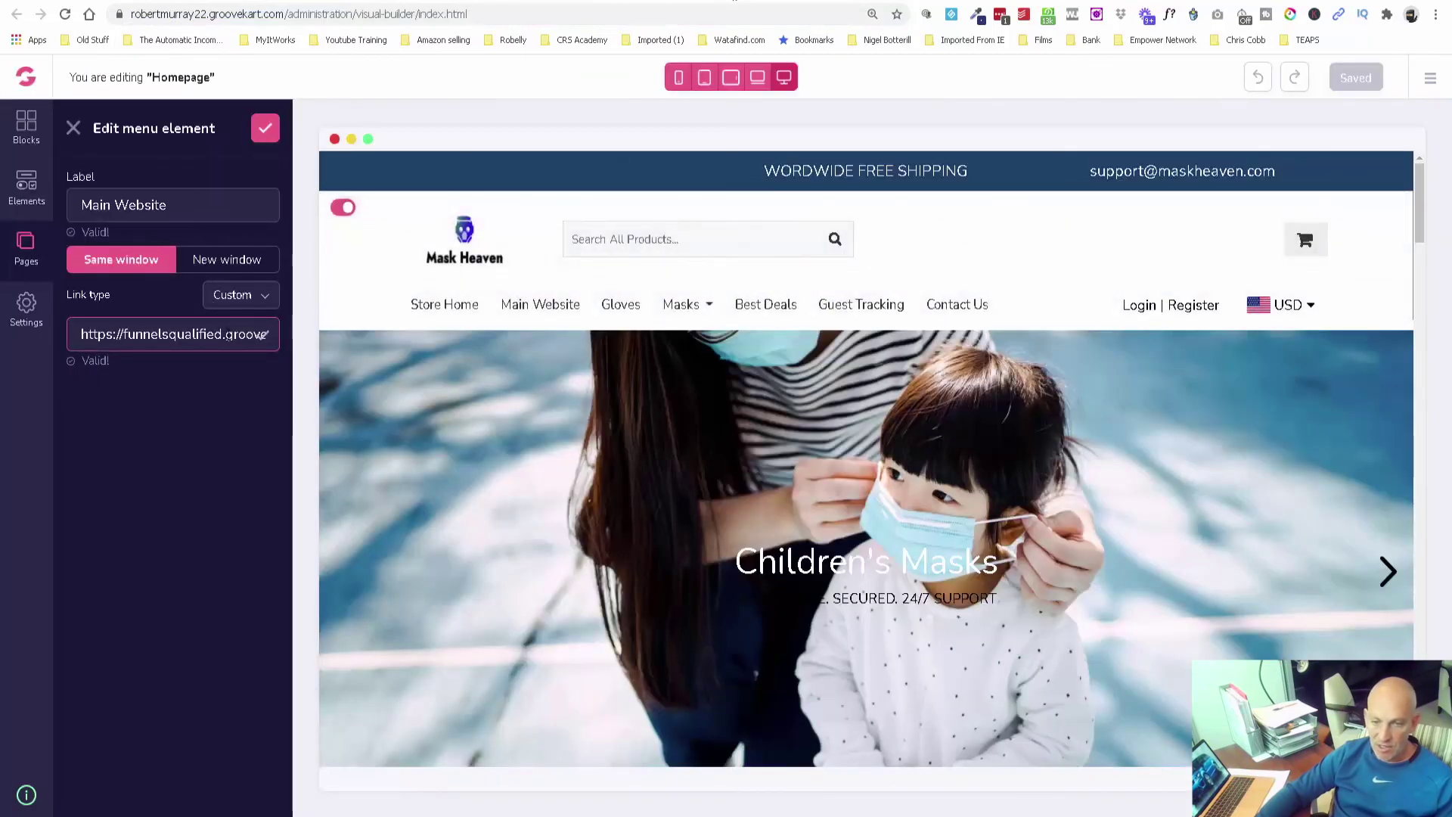
Step: Confirm the Main Website item's edited GroovePages link in the Edit menu element panel
{"action": "left_click", "coordinate": [266, 129]}
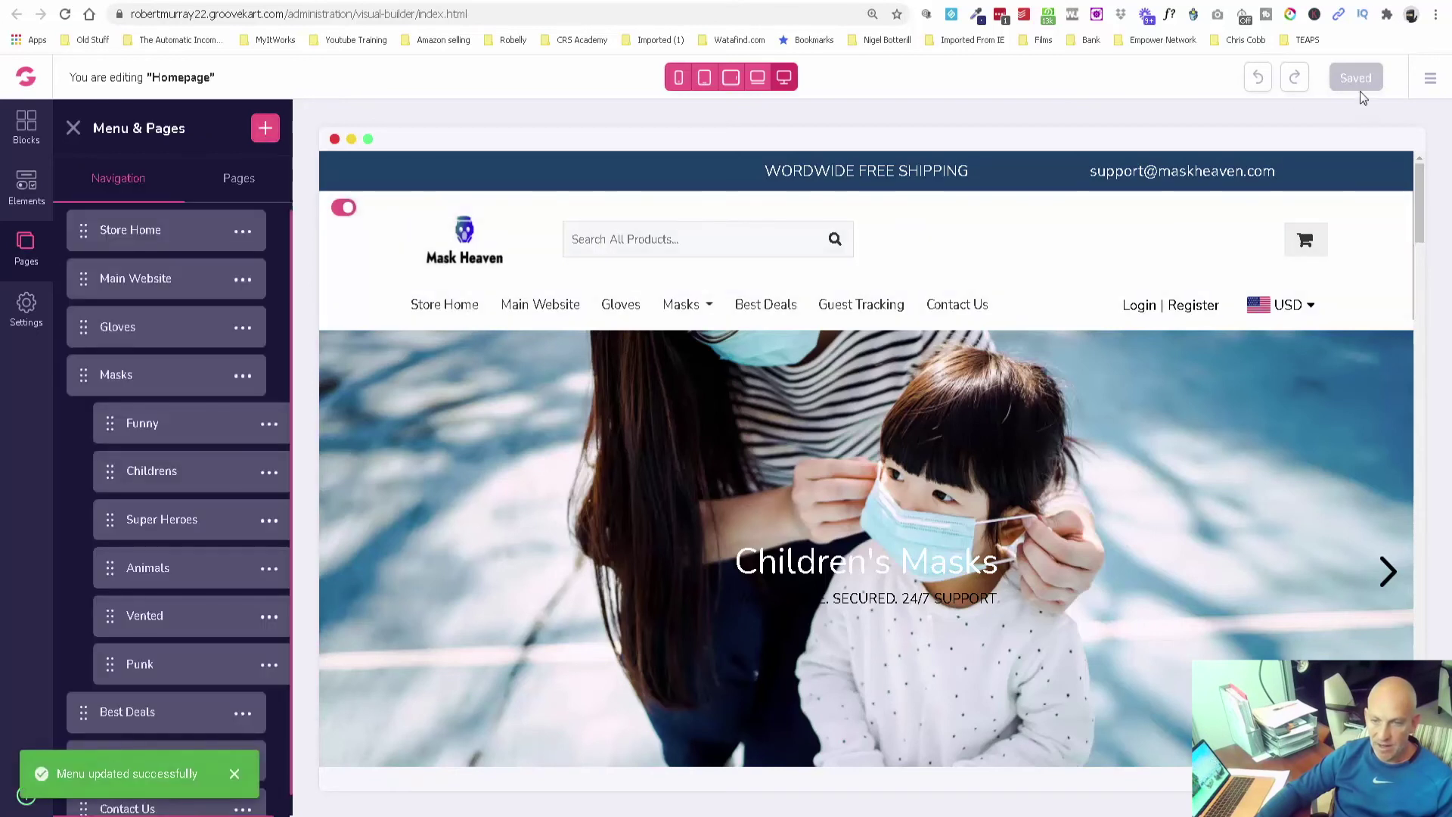